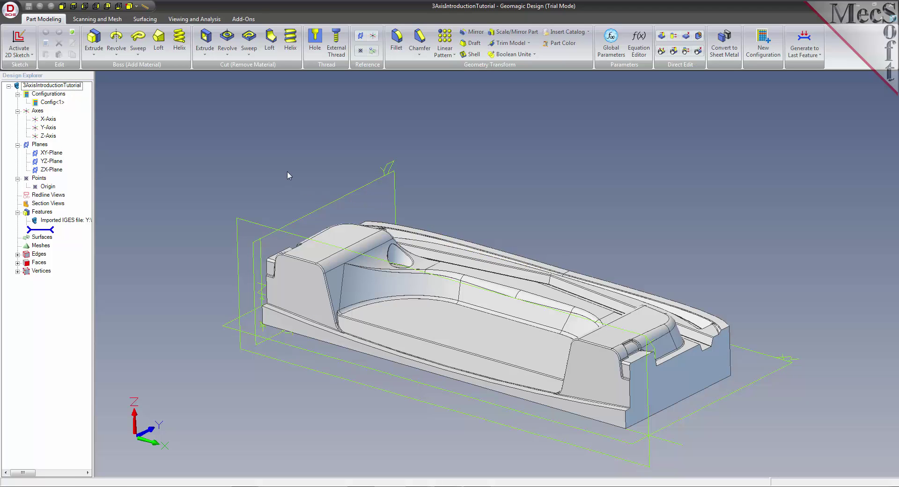
Load the VisualCAM 2015 MILL module, then widen its browser and enlarge the machining job area.
left_click(243, 19)
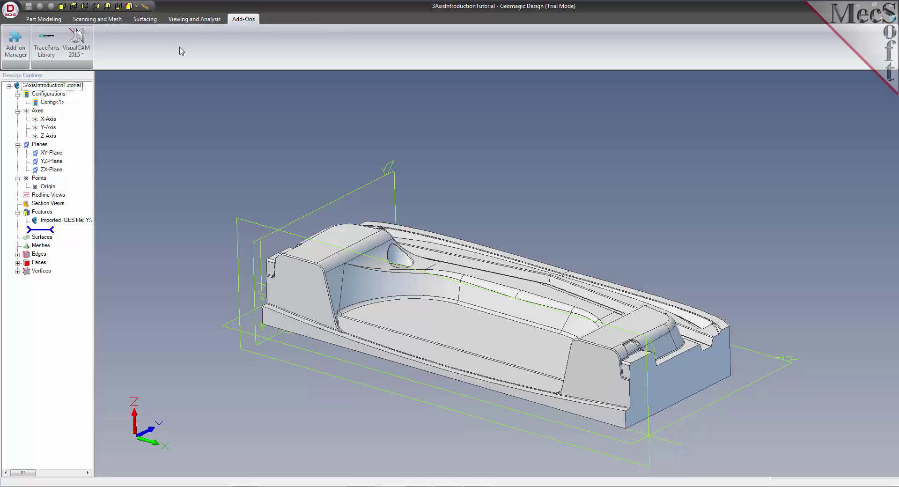
left_click(84, 57)
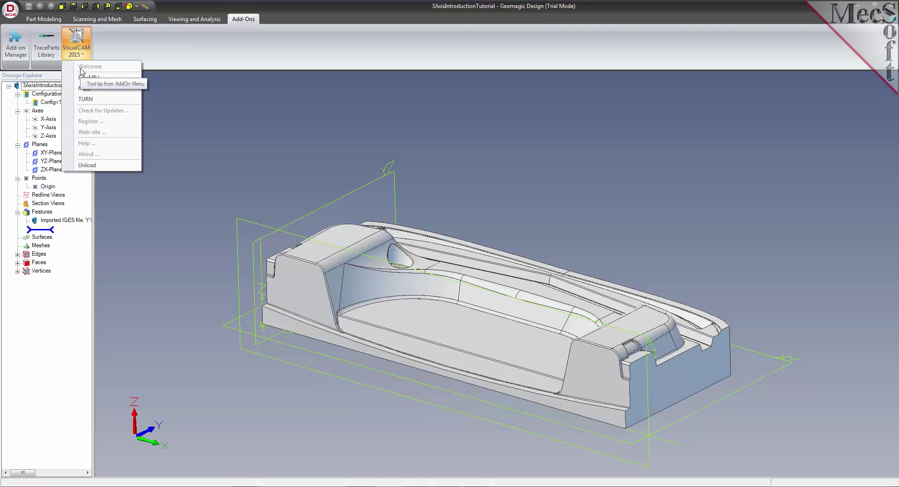
left_click(70, 89)
left_click_drag(94, 302, 203, 304)
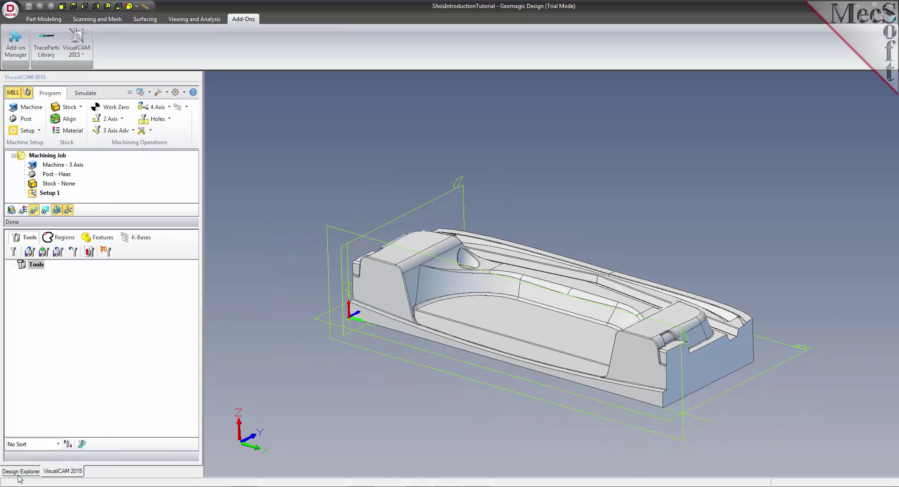
left_click_drag(107, 230, 110, 337)
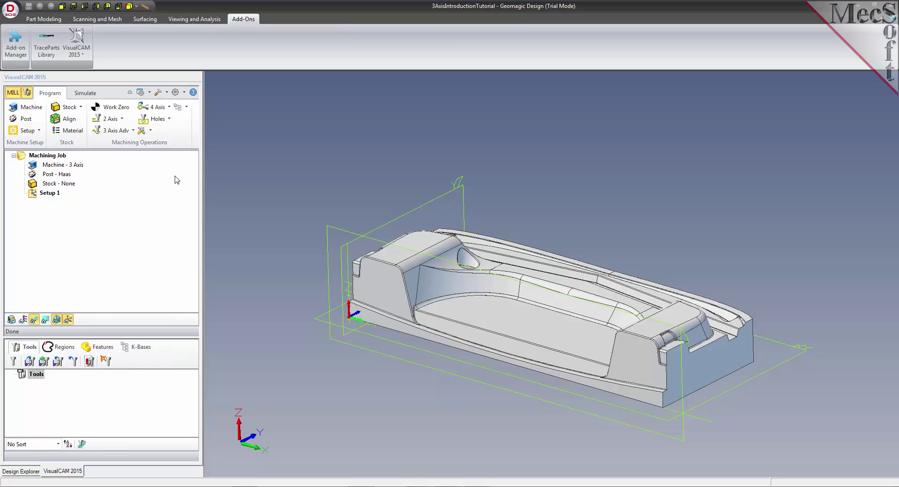
Review the help and quick start resources on VisualCAM's Welcome screen, then close it.
left_click(83, 55)
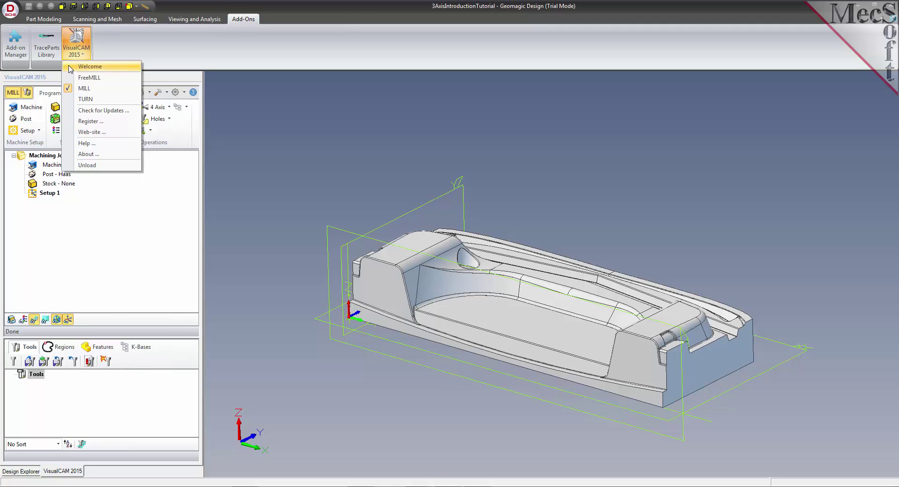
left_click(70, 68)
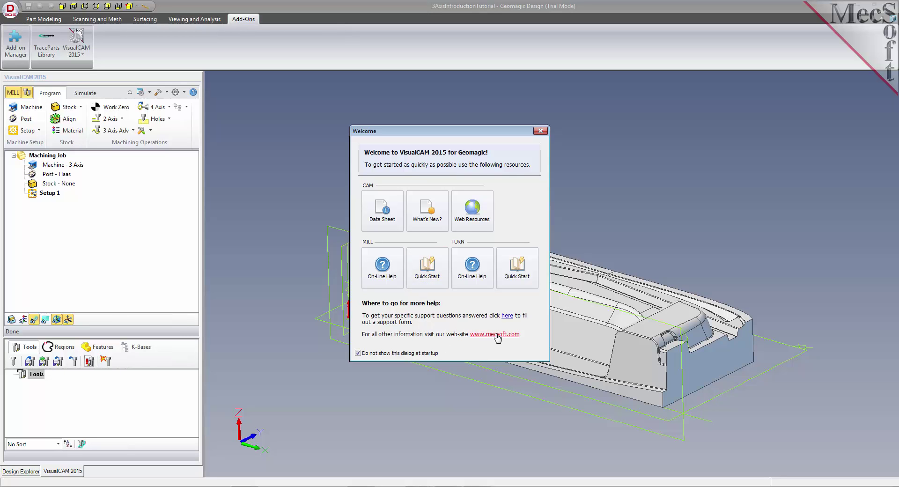
left_click(540, 132)
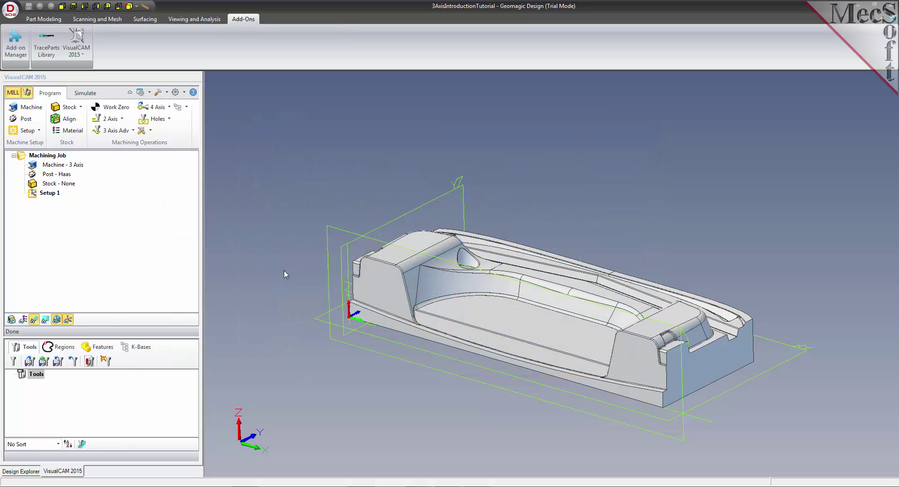
Check the part's length units in the file properties and close them.
left_click(9, 9)
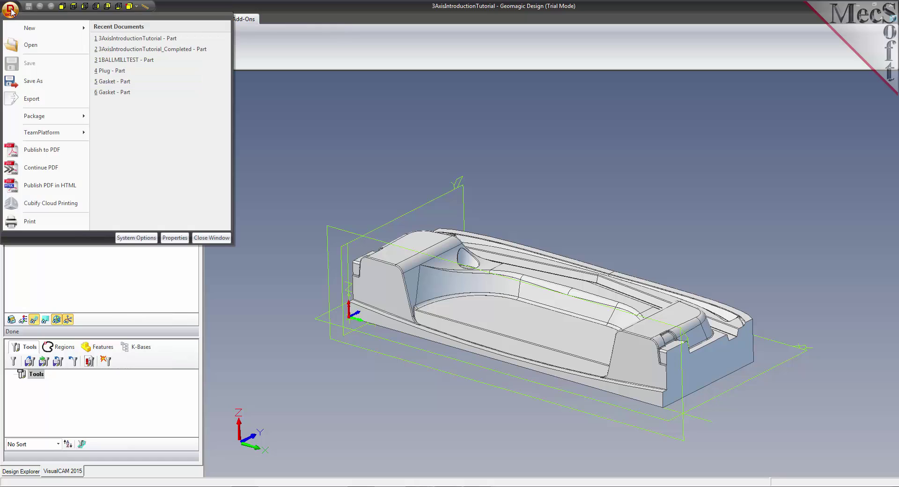
left_click(175, 237)
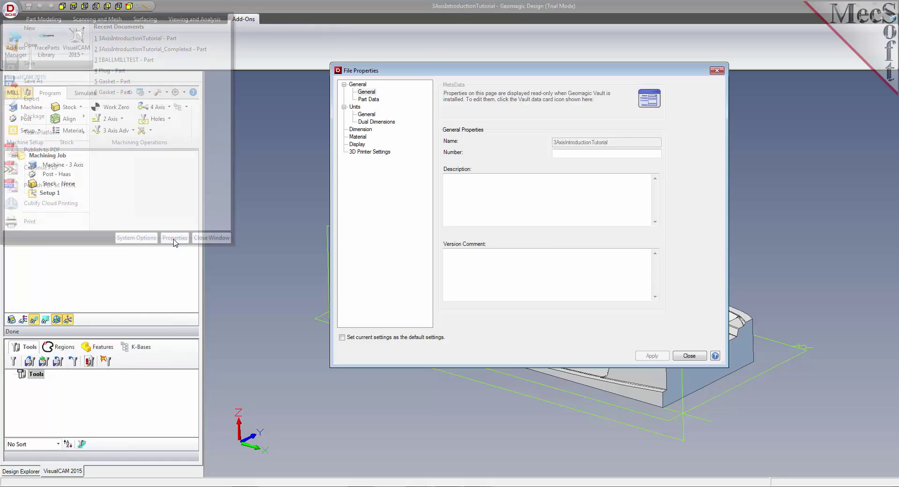
left_click(356, 107)
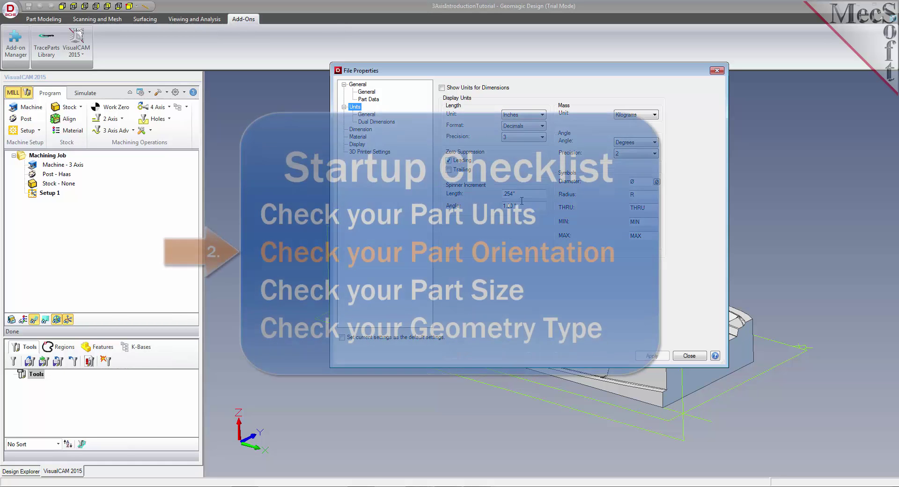
left_click(689, 356)
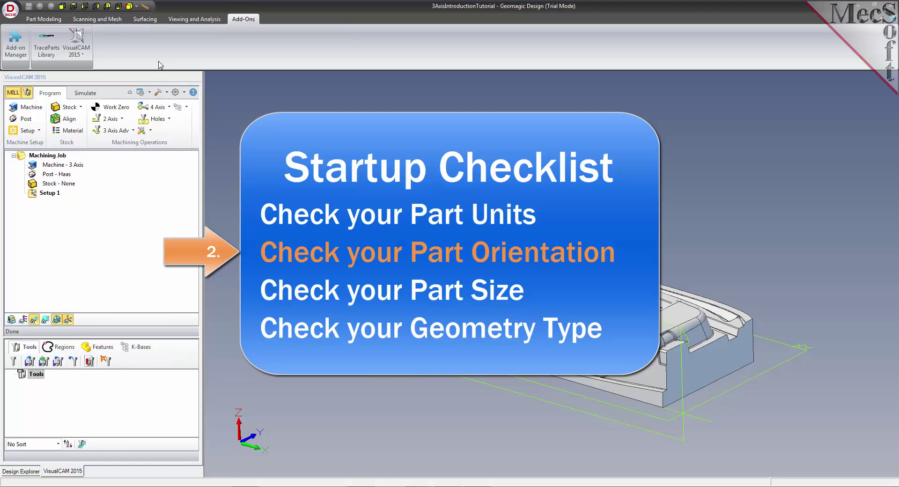
Rotate the model to check the part's orientation relative to the coordinate axes.
left_click(195, 19)
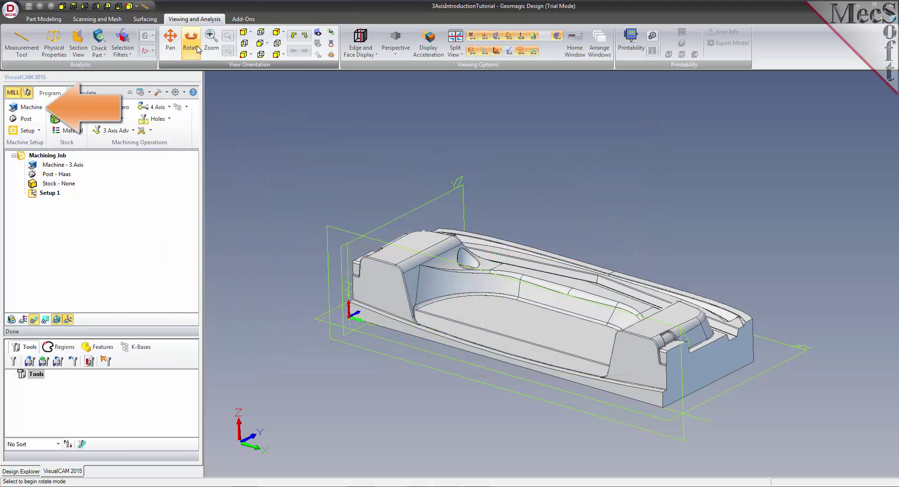
left_click(191, 42)
mouse_move(315, 182)
left_mouse_down()
mouse_move(303, 192)
mouse_move(298, 185)
mouse_move(323, 173)
mouse_move(320, 188)
left_mouse_up()
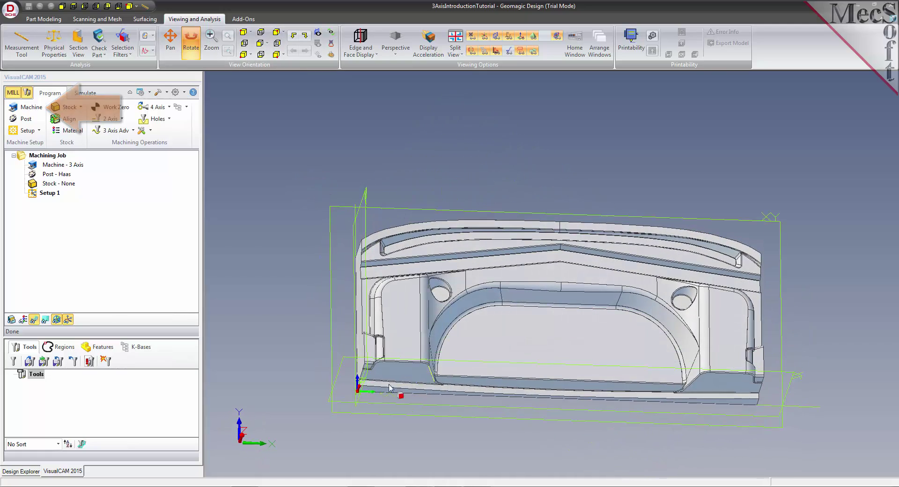
left_click_drag(307, 303, 286, 291)
left_click(185, 39)
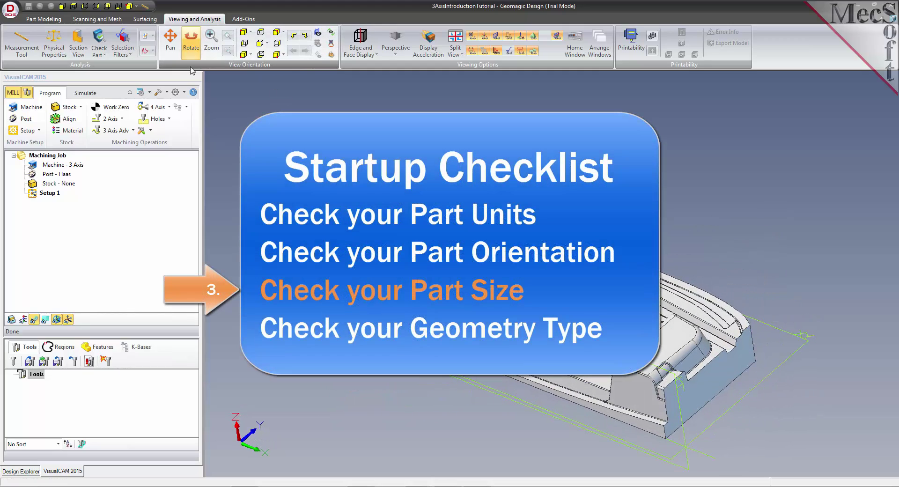
Check the part's overall size by copying the model bounding box into a box stock definition, then cancel the definition.
left_click(44, 185)
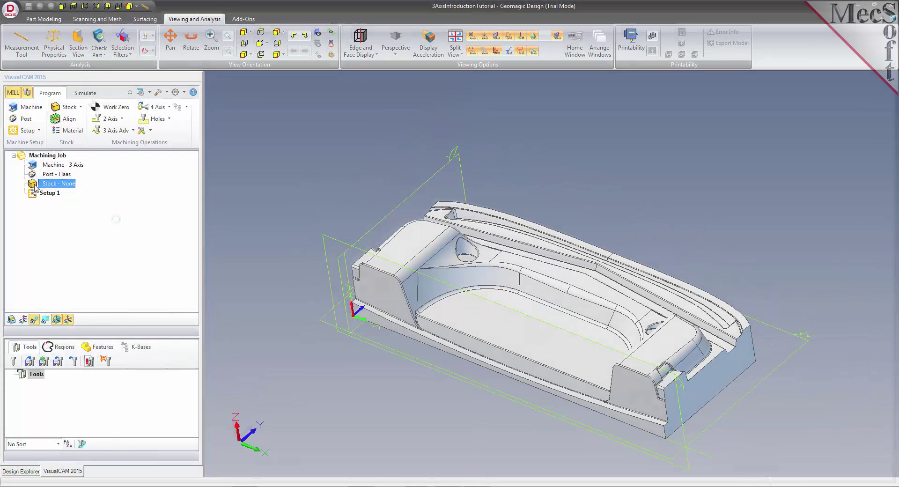
double_click(34, 189)
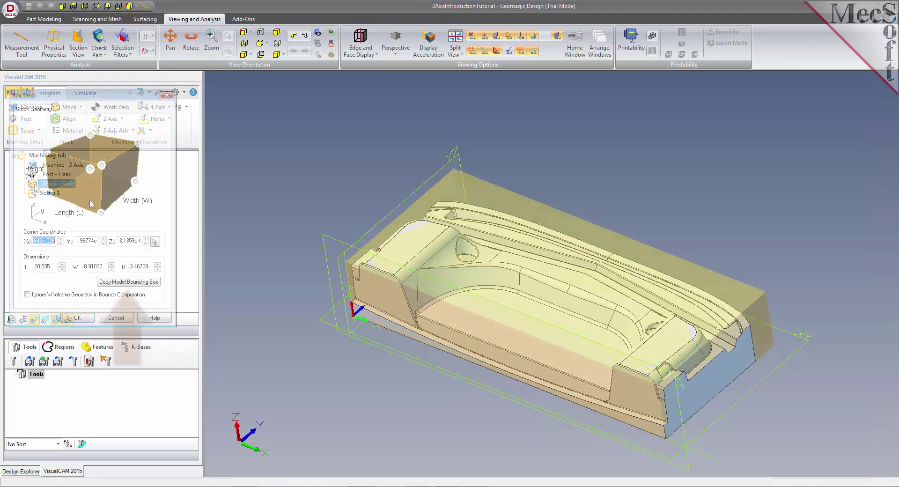
left_click(137, 284)
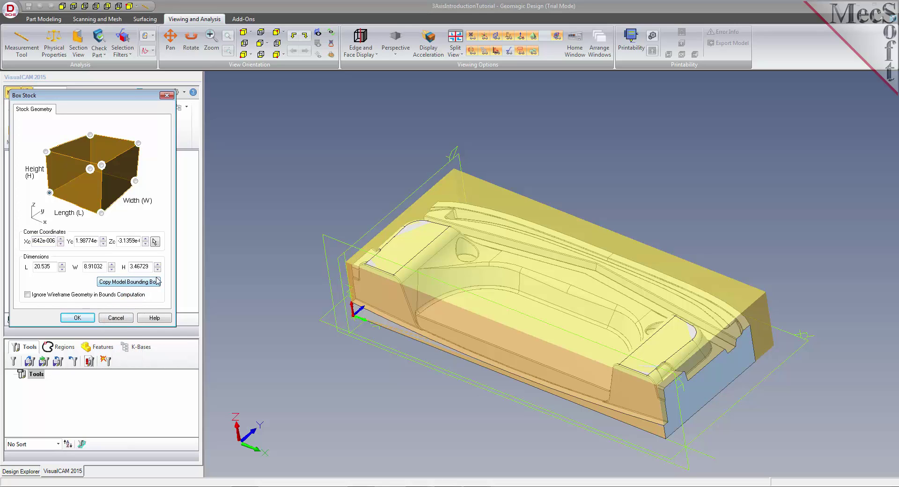
left_click(118, 318)
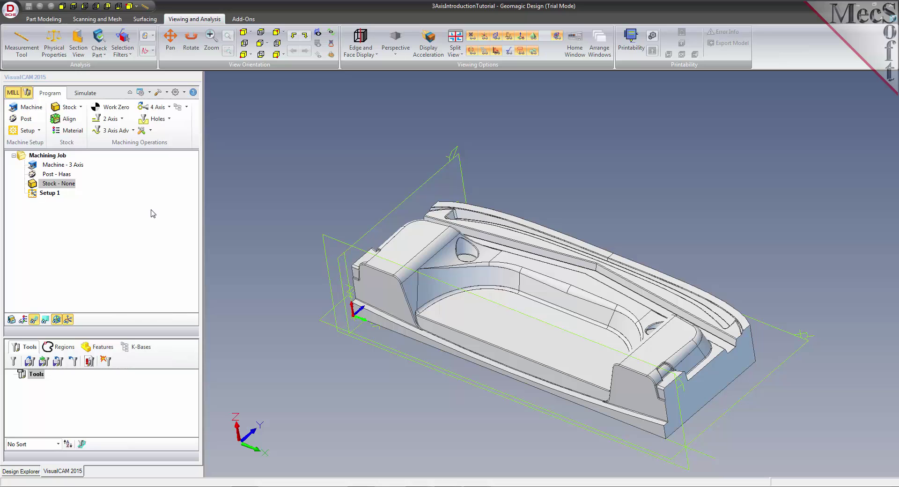
Align the machine tool to the World Coordinate System and define it manually as a 3 Axis machine.
left_click(35, 109)
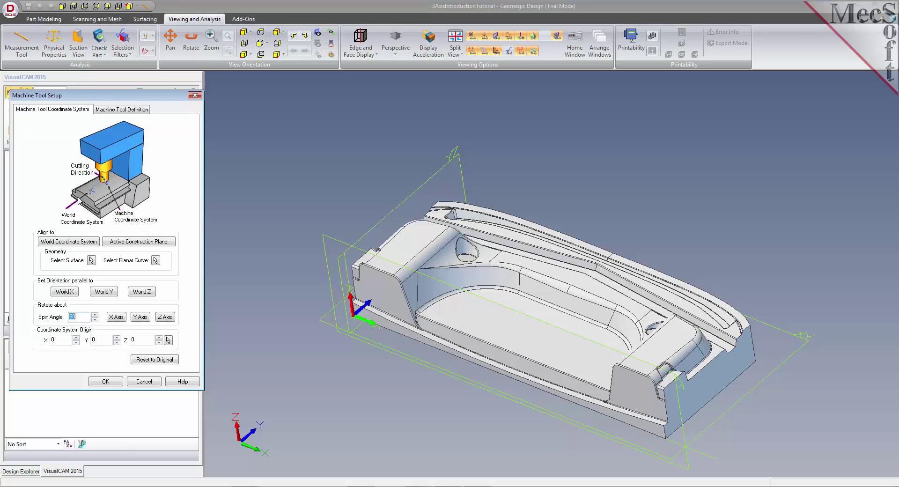
left_click(74, 244)
left_click(133, 111)
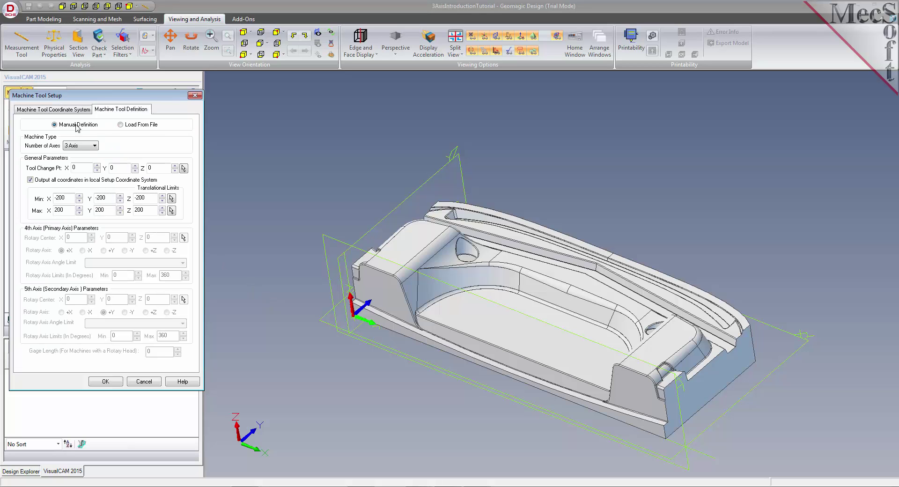
left_click(89, 147)
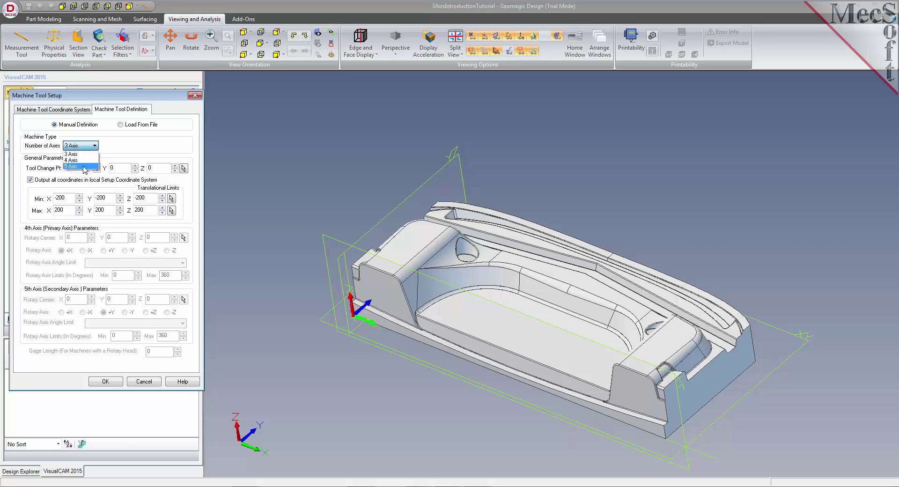
left_click(90, 154)
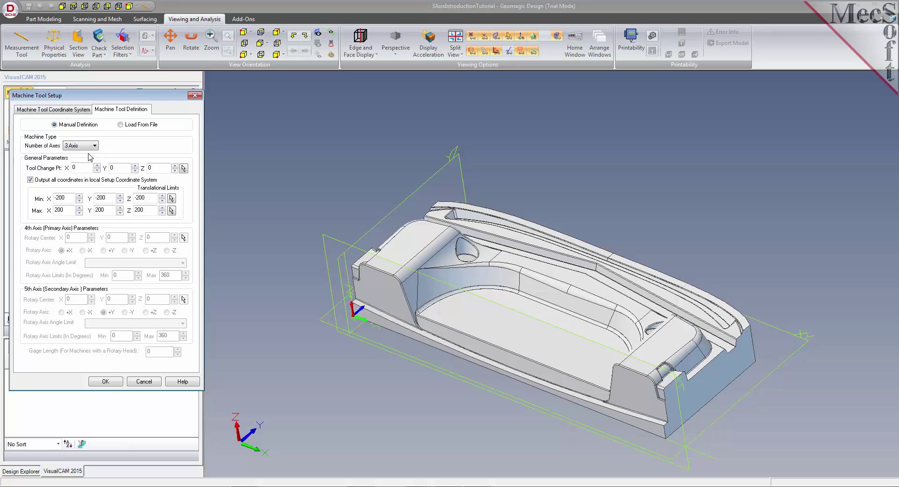
left_click(106, 382)
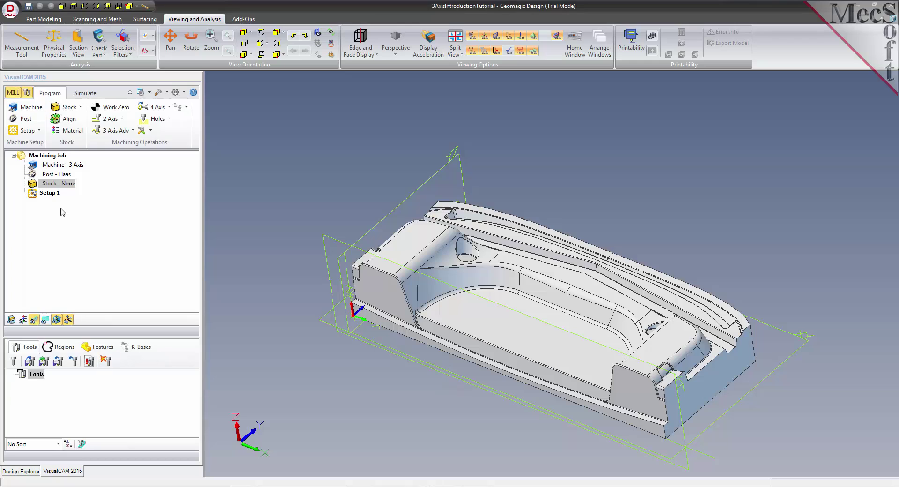
left_click(34, 166)
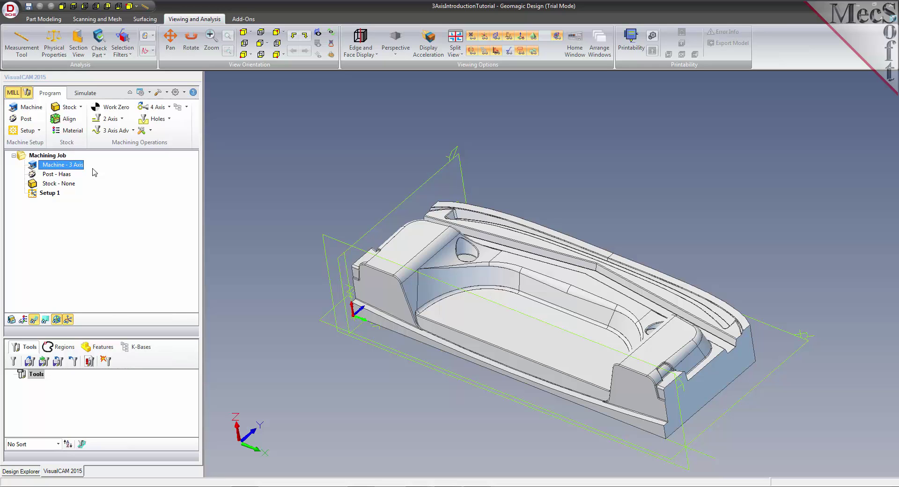
Set the post-processor to Haas with the .nc posted file extension.
left_click(26, 119)
left_click(51, 172)
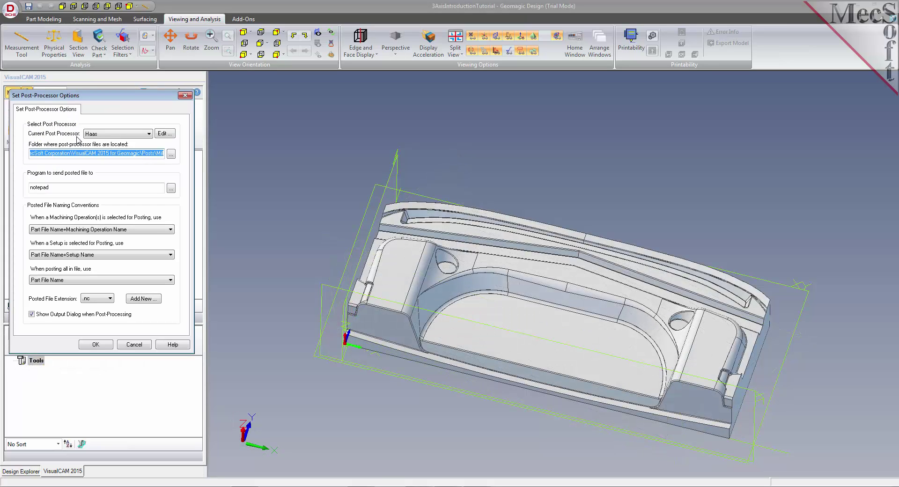
left_click(146, 135)
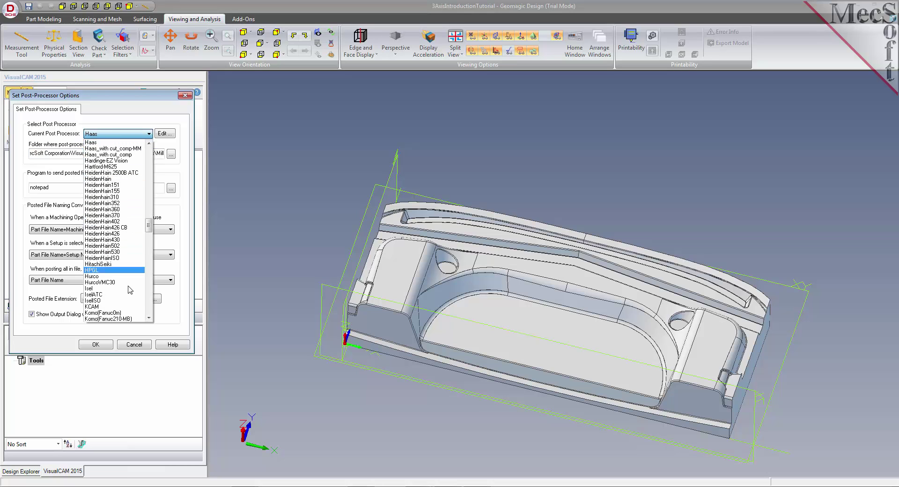
left_click(108, 143)
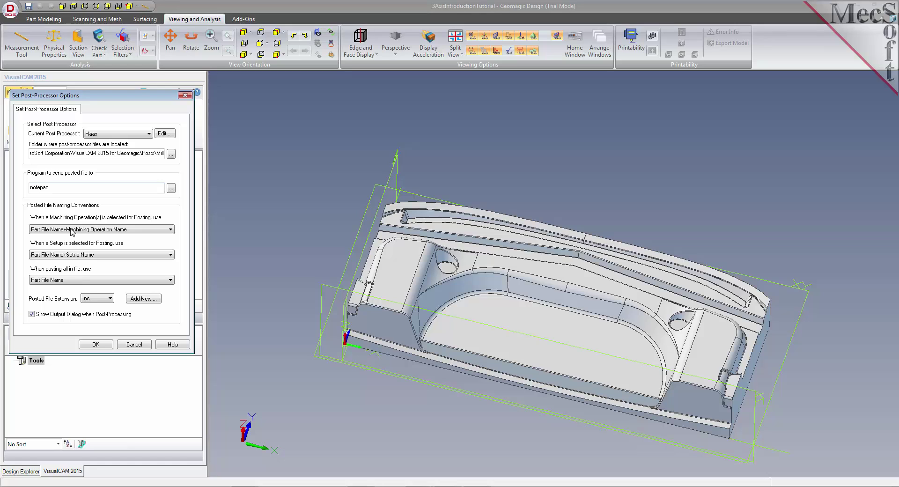
left_click(111, 300)
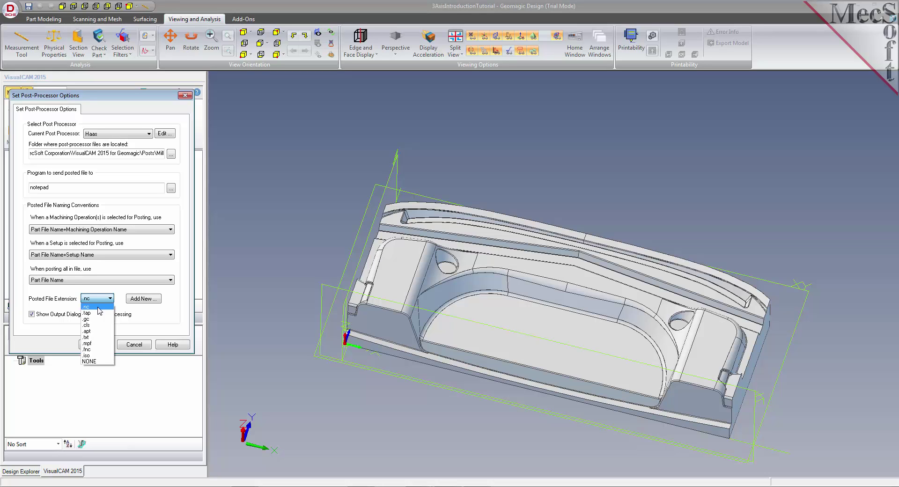
left_click(99, 307)
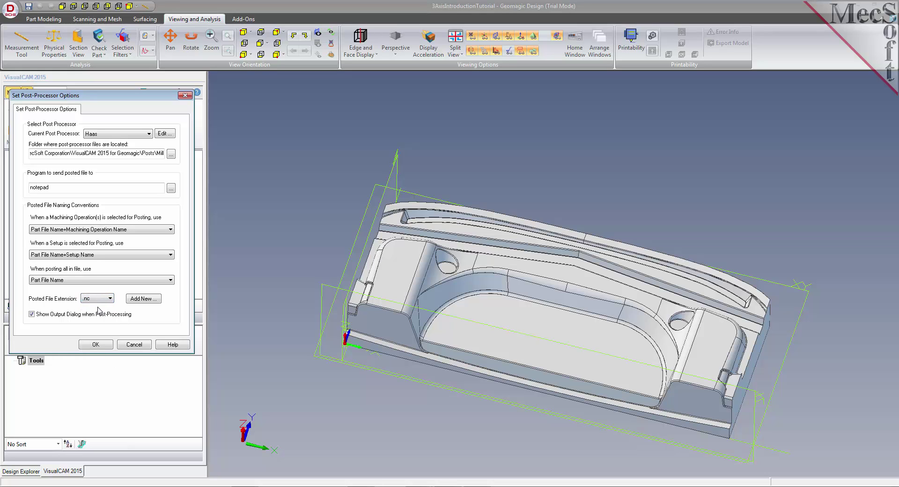
left_click(96, 345)
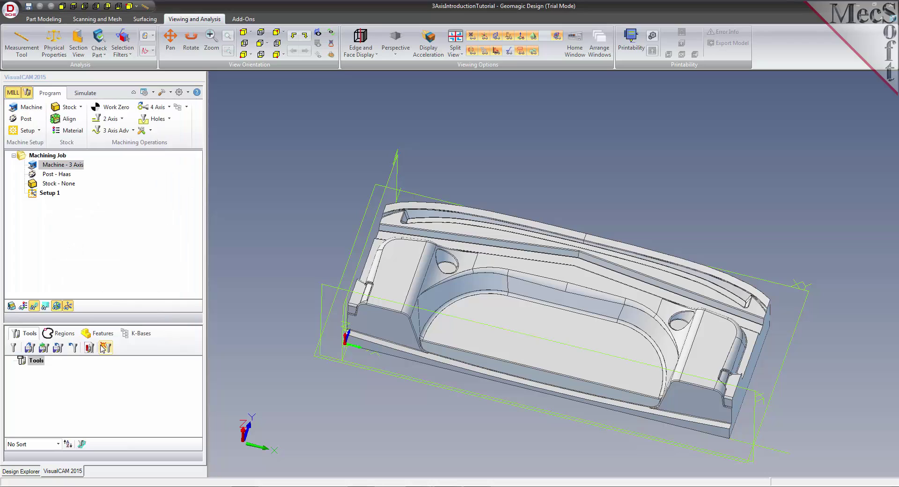
left_click(34, 174)
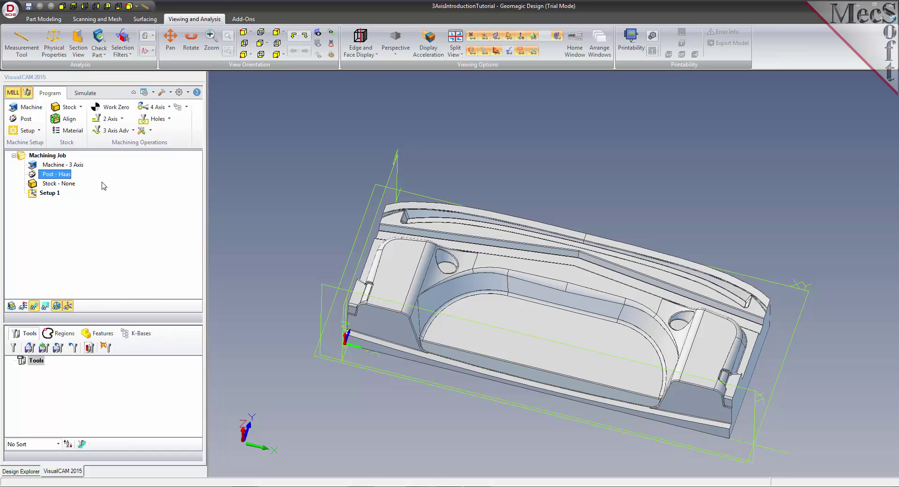
Create a box stock from the model bounding box and set its height to 3.75.
left_click(31, 193)
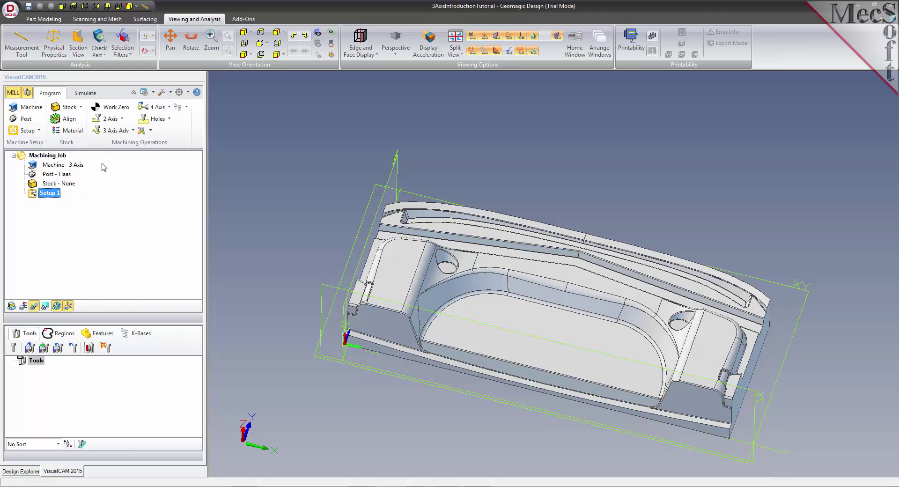
left_click(81, 108)
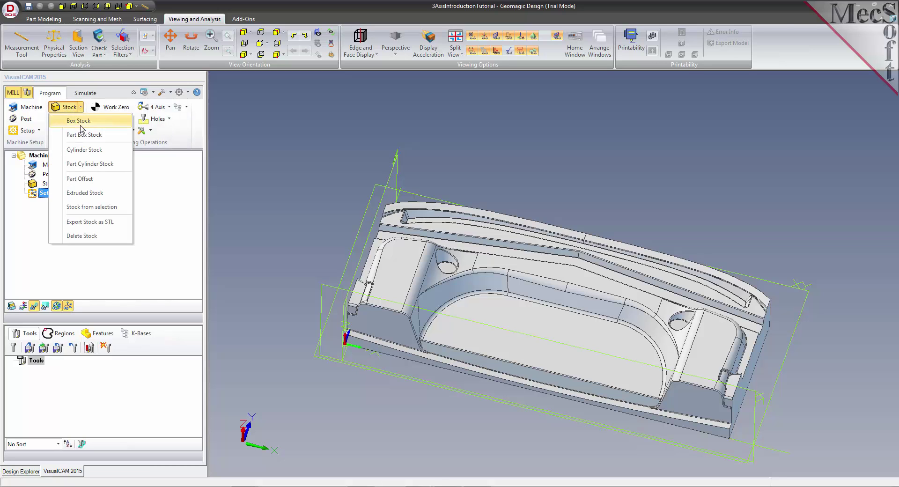
left_click(113, 122)
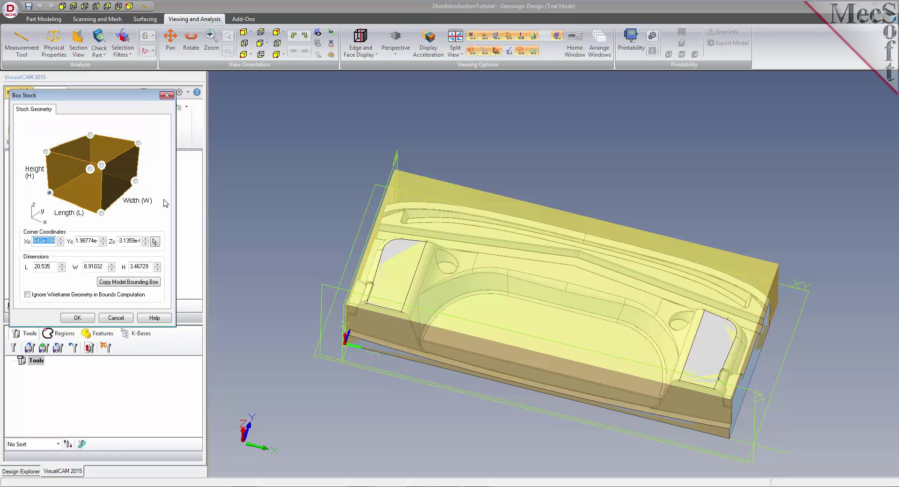
left_click(141, 283)
double_click(150, 267)
type("3.75")
left_click(86, 321)
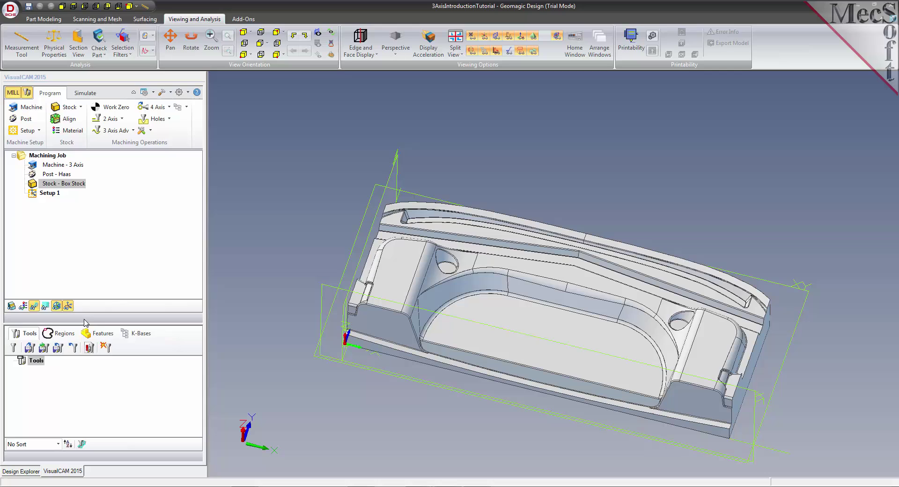
Turn on the stock display and examine how the box stock encloses the part from several sides.
left_click(33, 186)
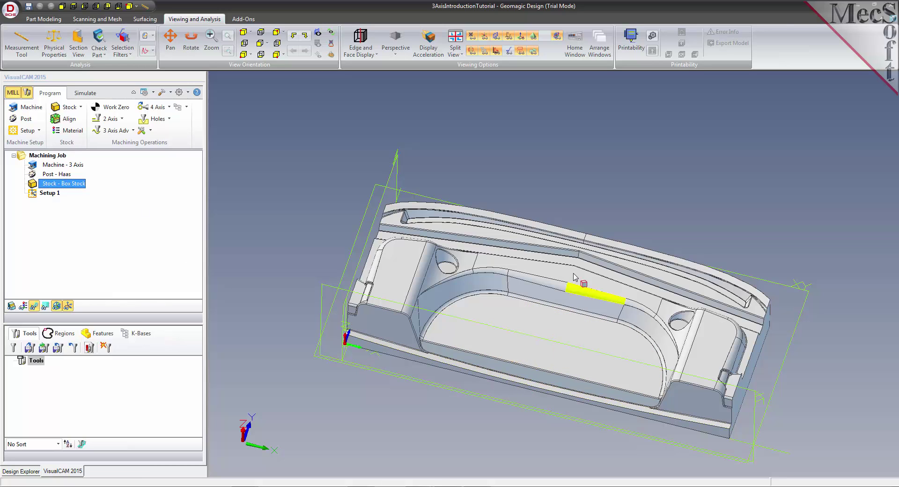
left_click(11, 307)
left_click(13, 311)
left_click(12, 307)
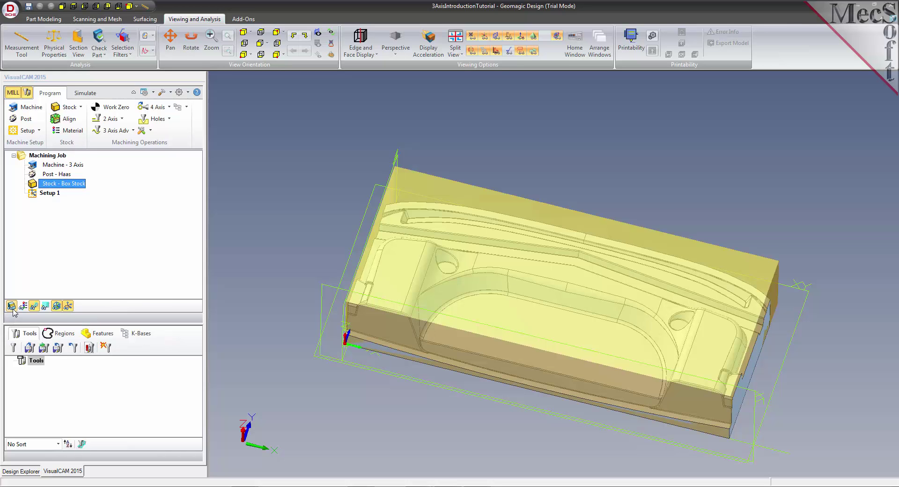
left_click(191, 42)
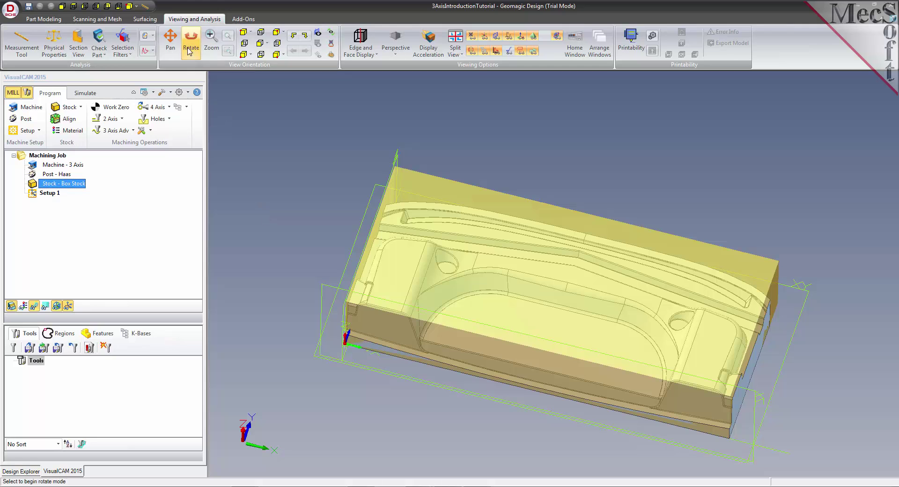
left_click_drag(282, 214, 262, 220)
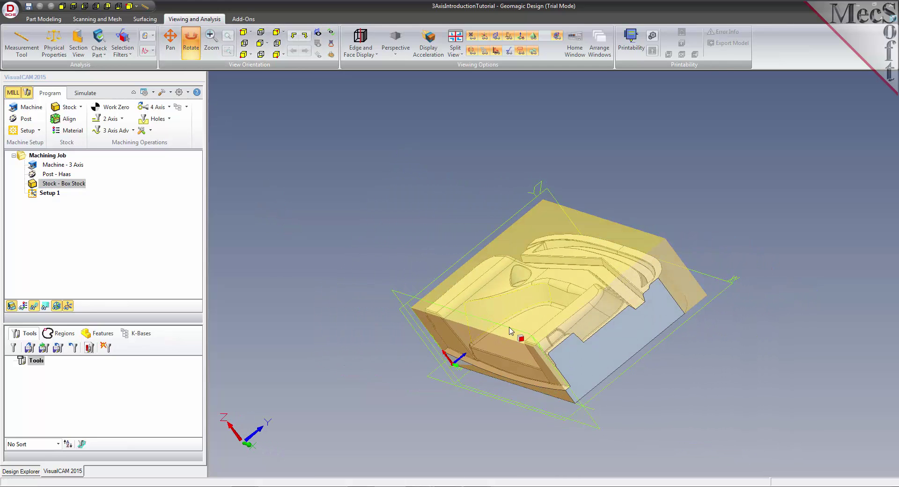
left_click_drag(359, 311, 340, 267)
left_click(192, 45)
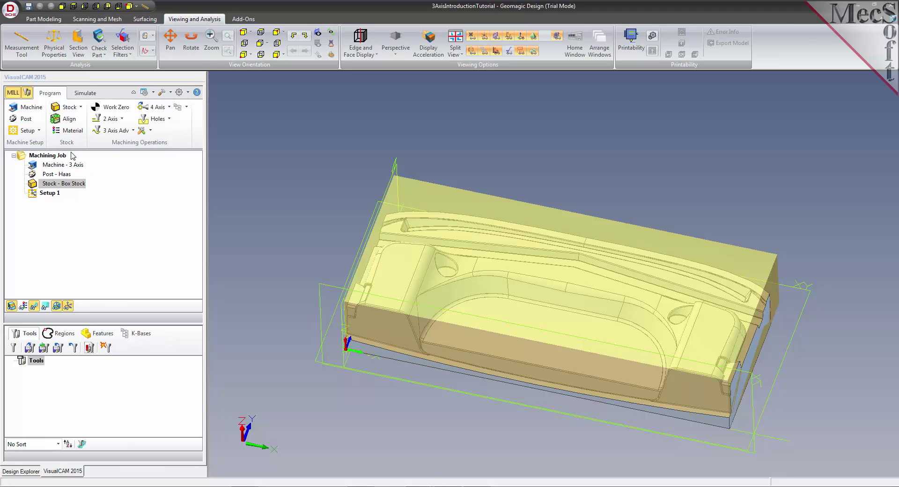
Align the stock about the part with Z alignment set to Bottom and XY alignment set to Center.
left_click(66, 119)
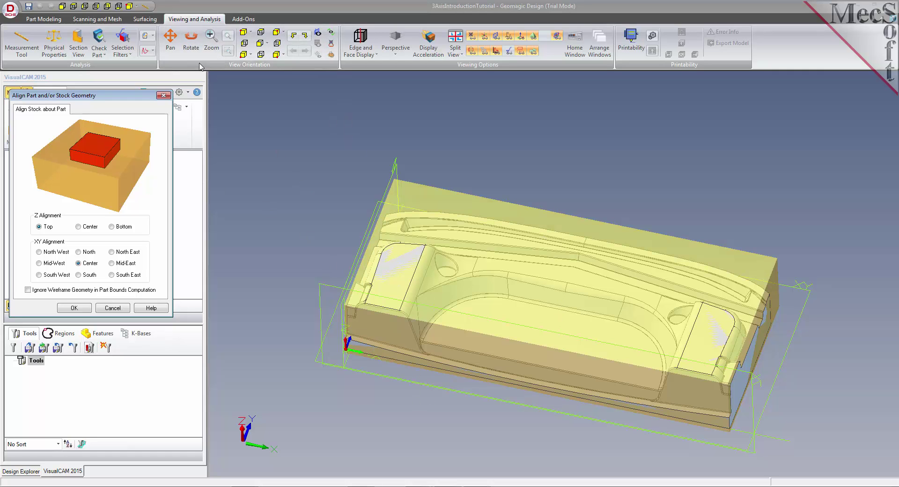
left_click(191, 41)
left_click_drag(335, 345, 612, 255)
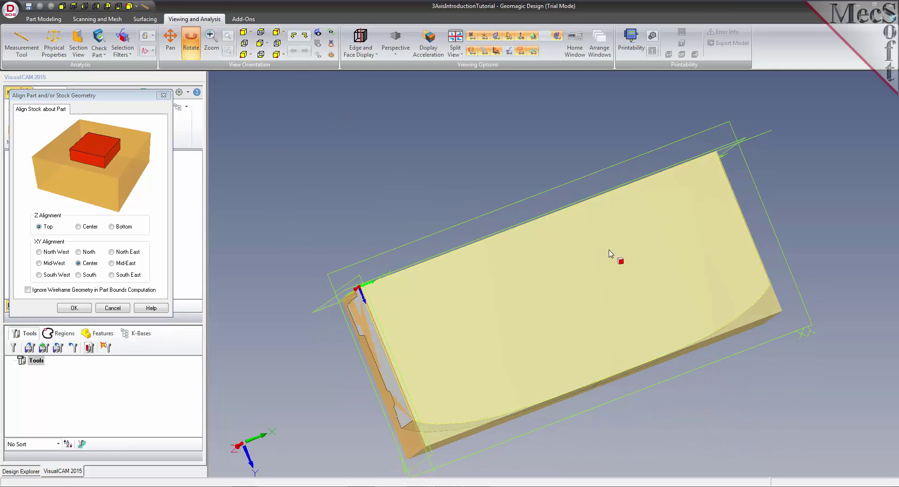
left_click_drag(376, 217, 308, 240)
left_click(192, 45)
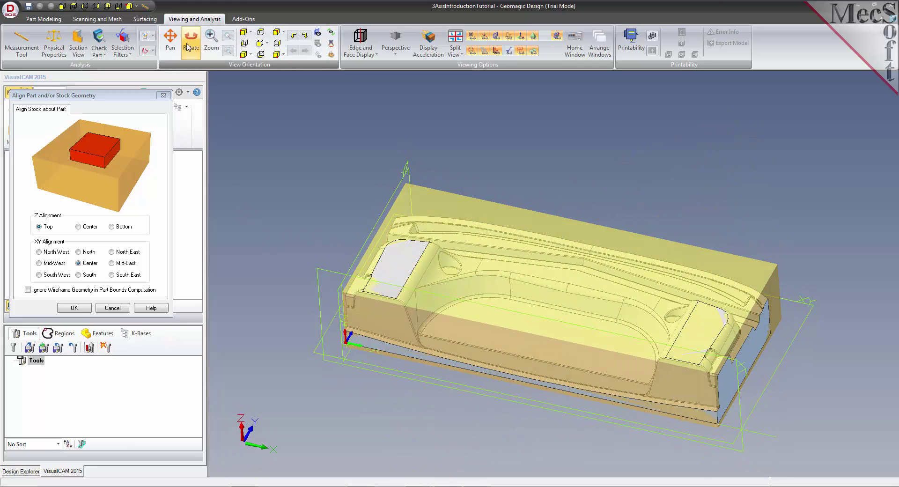
left_click(112, 227)
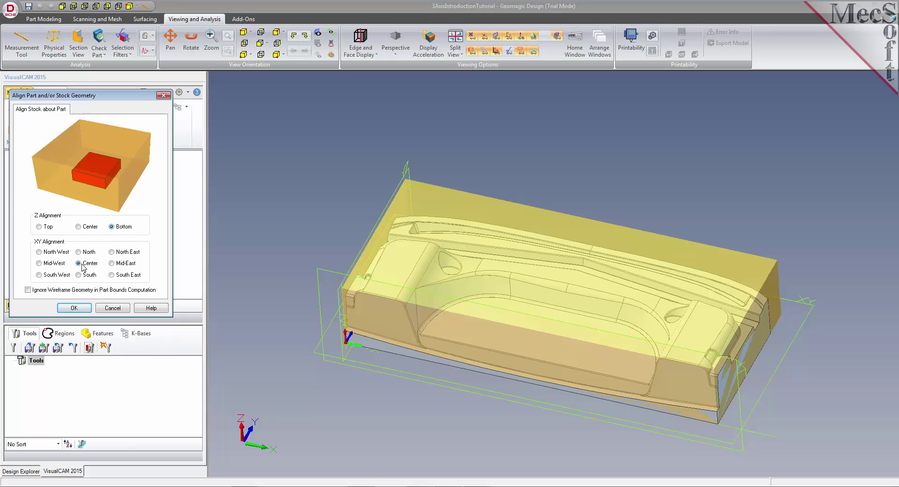
left_click(88, 308)
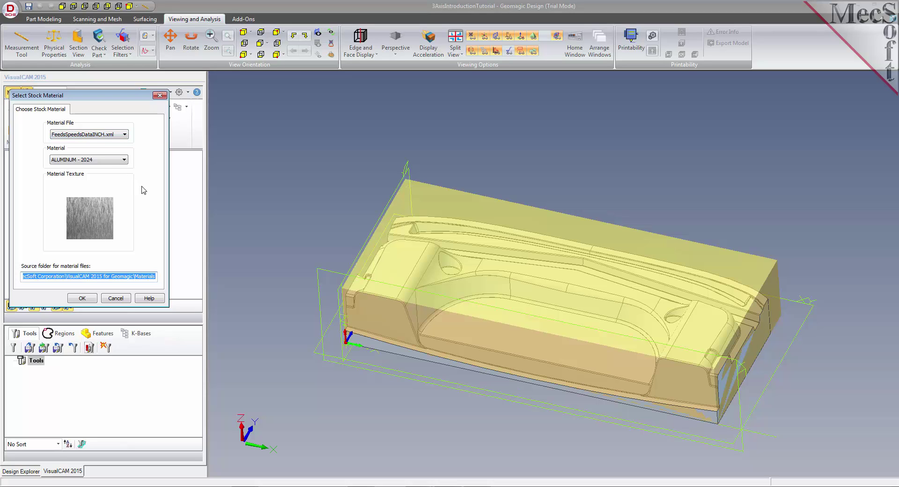
Assign ALUMINUM - 6061 from the FeedsSpeedsDataINCH.xml material file as the stock material.
left_click(124, 159)
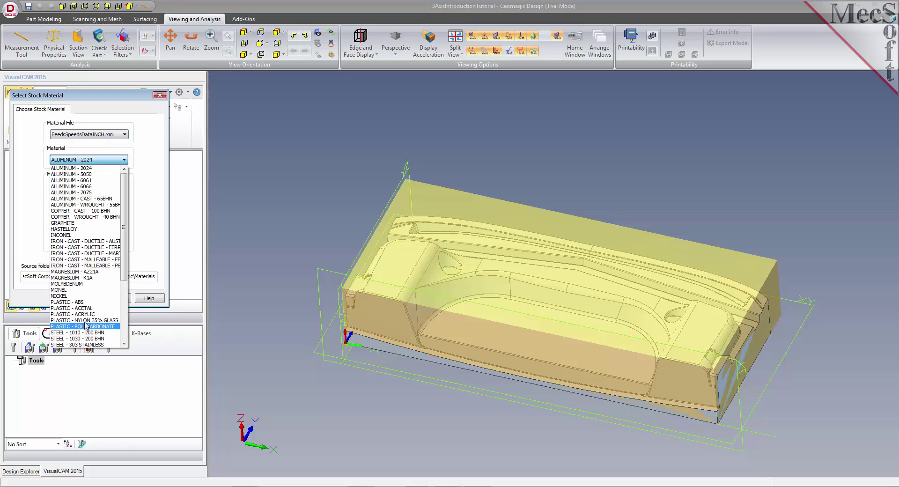
left_click(105, 181)
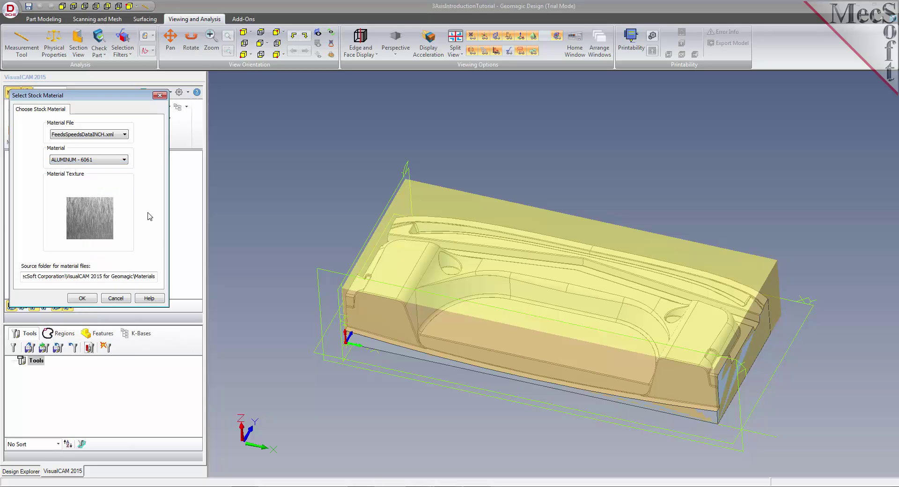
left_click(90, 300)
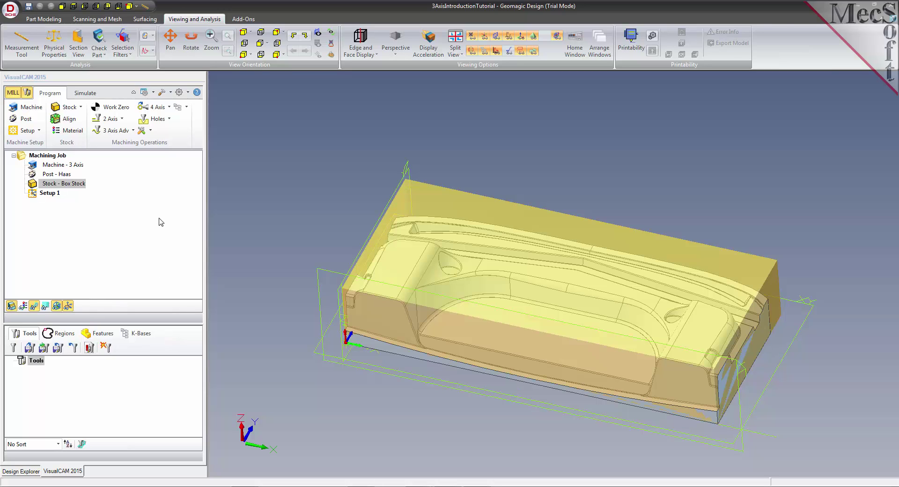
View the stock in the separate simulation window with material texture display turned on, and close that window.
left_click(85, 93)
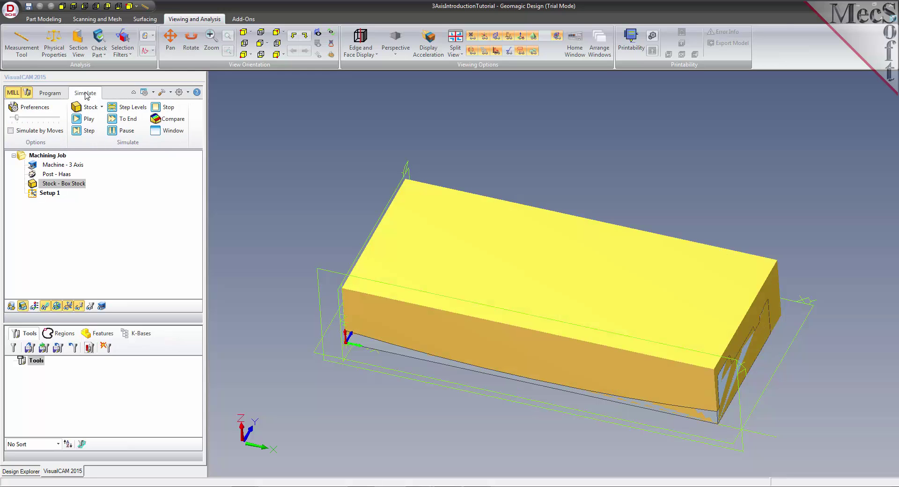
left_click(176, 132)
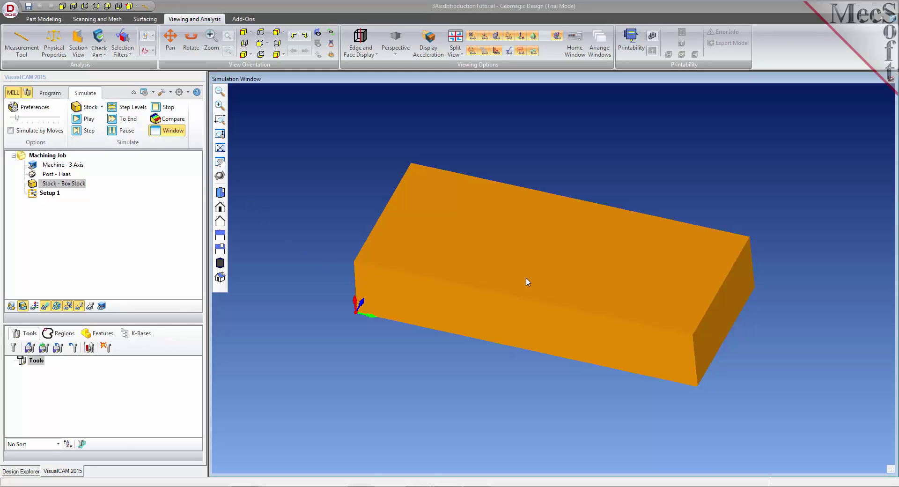
left_click(34, 306)
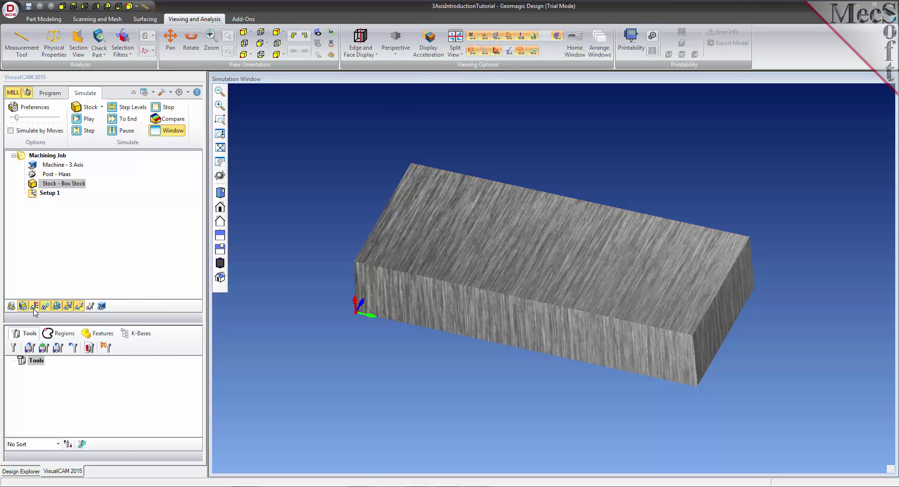
left_click(34, 307)
left_click(34, 306)
left_click(172, 133)
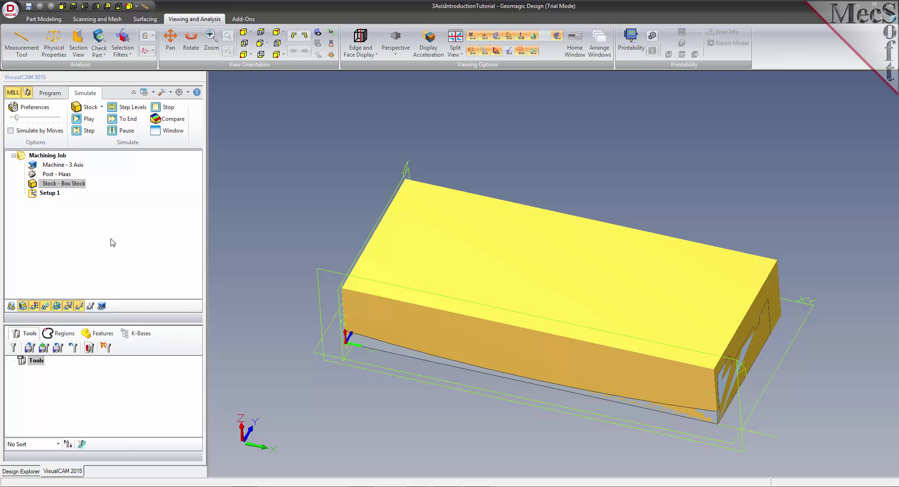
Create a work zero set to the stock box, using the Highest Z face and the South West corner.
left_click(57, 94)
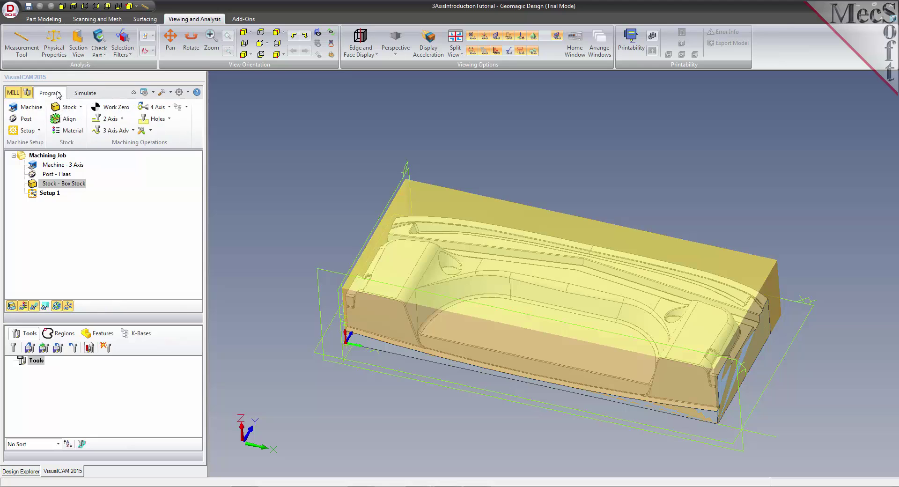
left_click(126, 109)
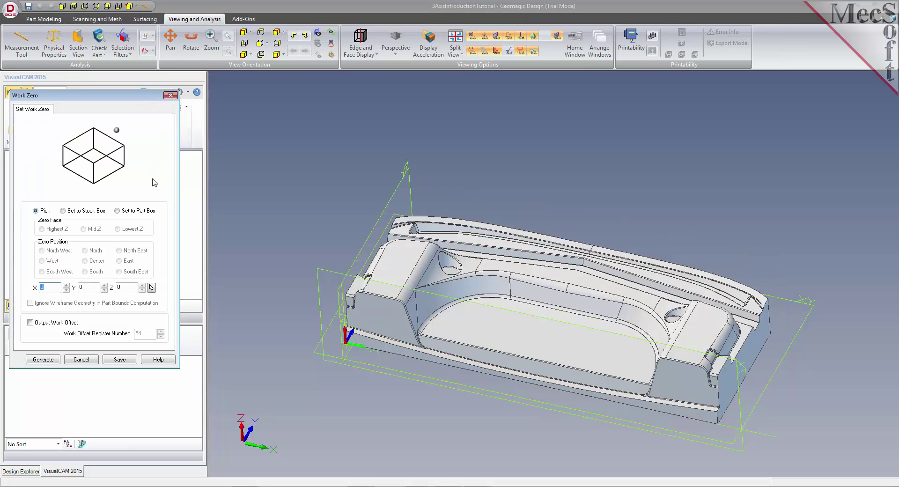
left_click(62, 212)
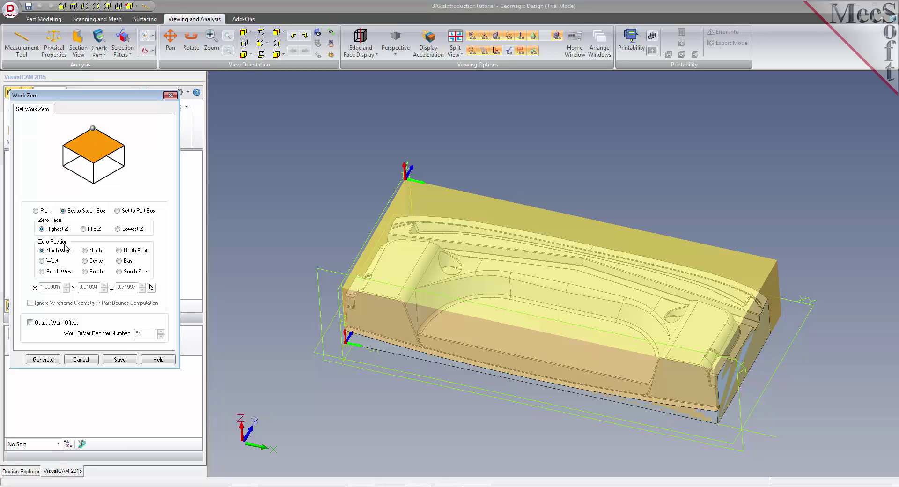
left_click(42, 272)
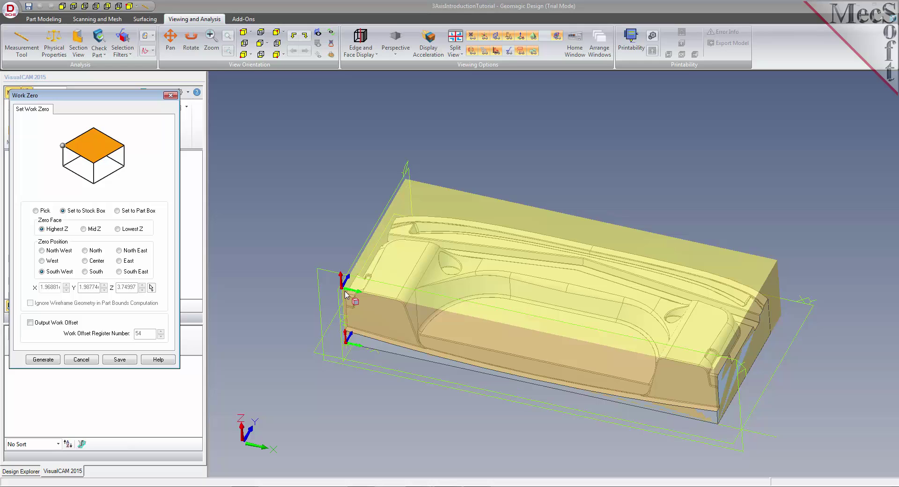
left_click(38, 360)
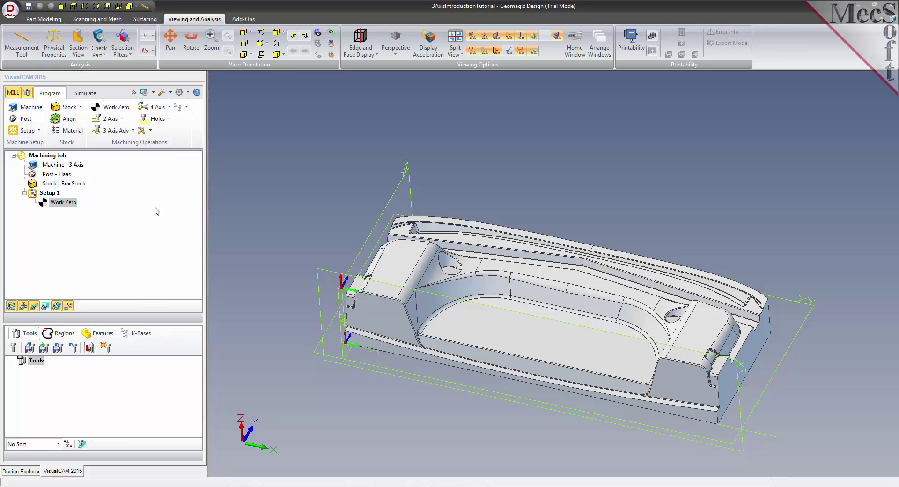
Load the tools from the 3AxisIntroductionTutorial.vkb library into the session.
left_click(31, 351)
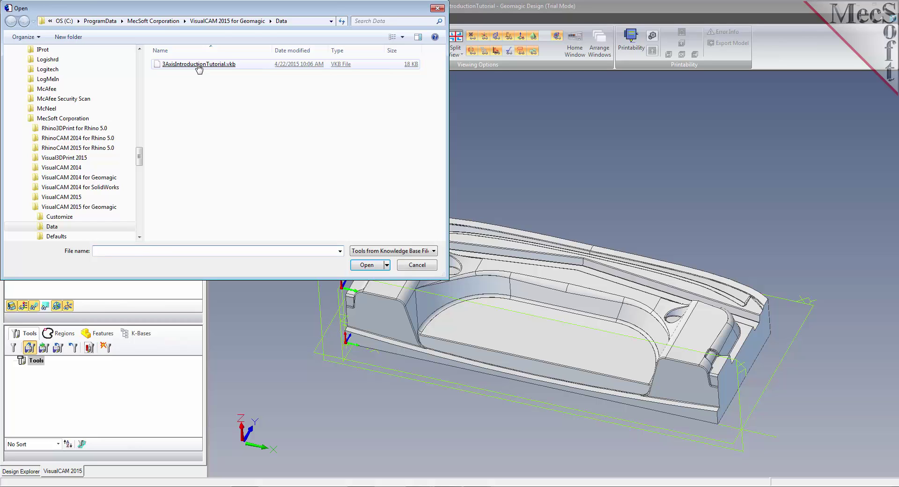
double_click(226, 65)
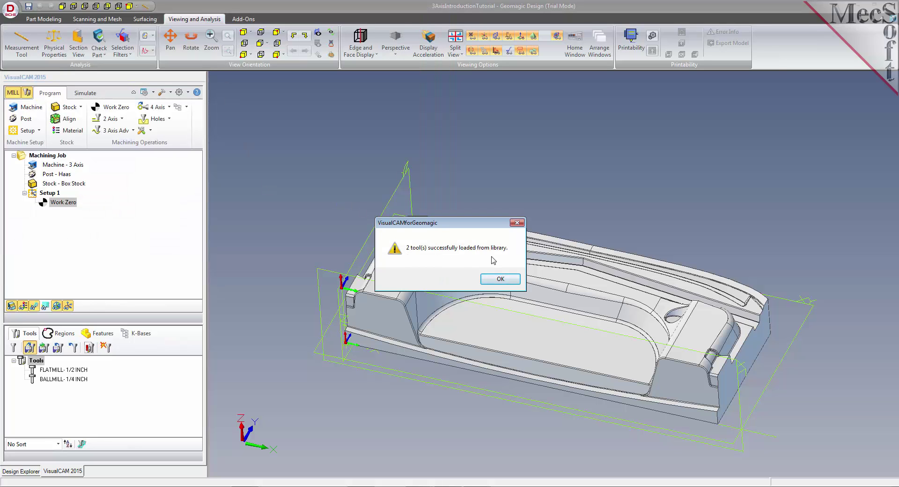
left_click(500, 279)
Review the dimensions, properties, feeds and speeds of the 1/4 inch ball mill and 1/2 inch flat mill without editing them.
left_click(58, 370)
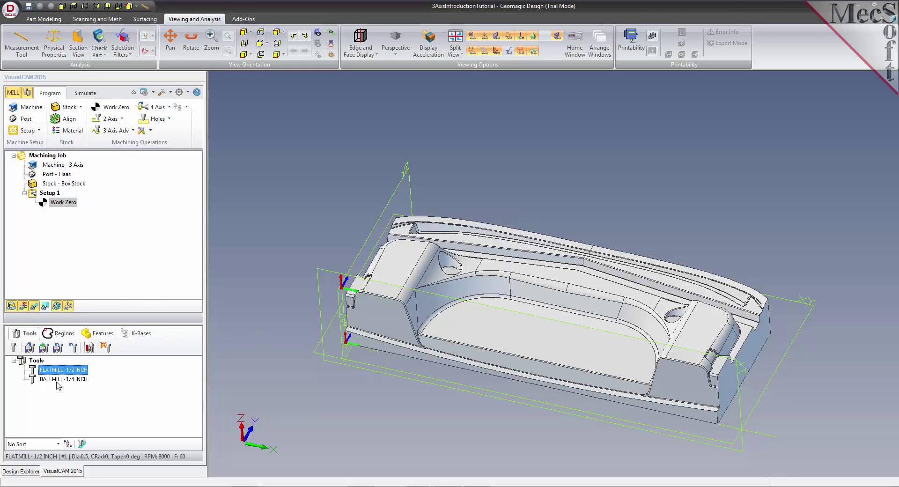
left_click(59, 380)
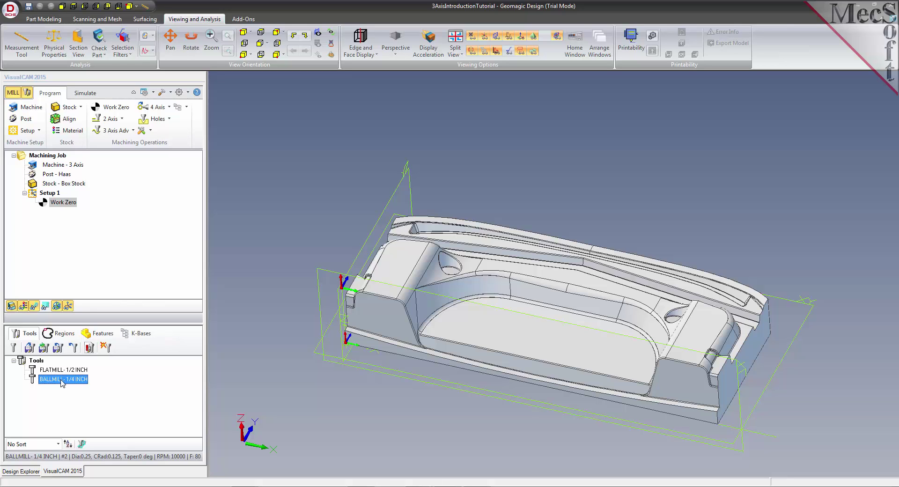
double_click(62, 380)
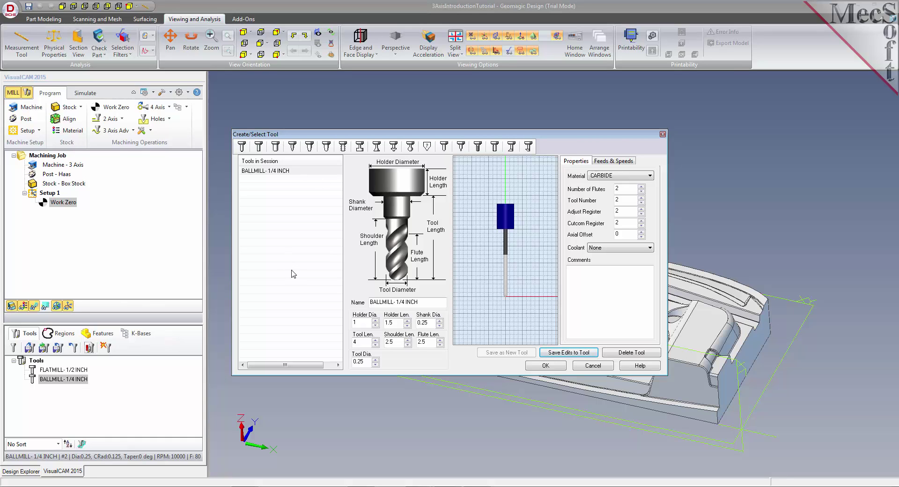
left_click(625, 162)
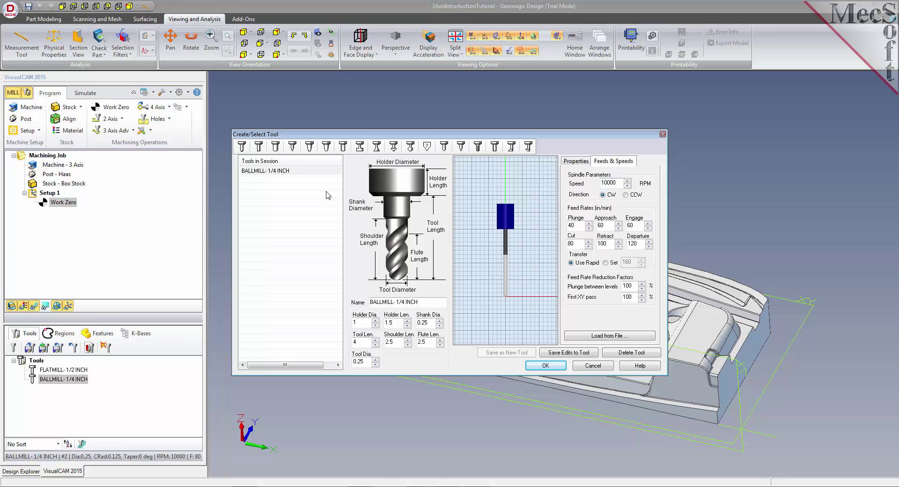
left_click(263, 172)
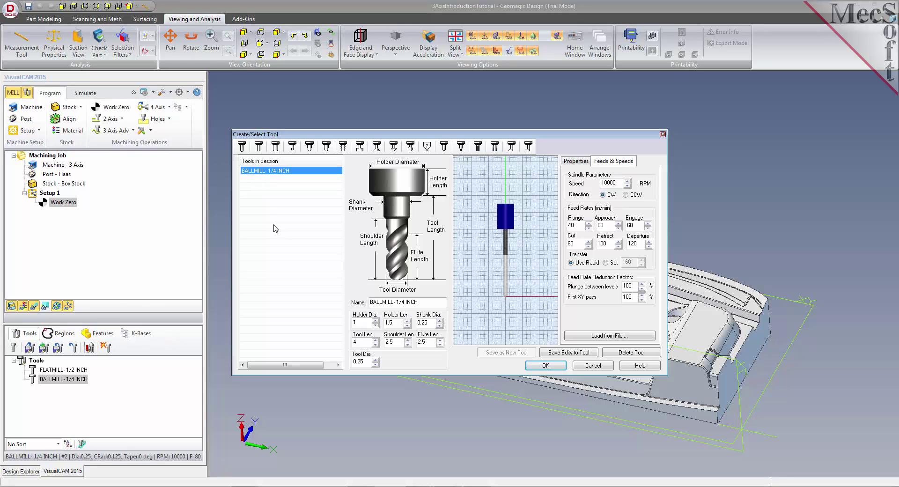
left_click(259, 147)
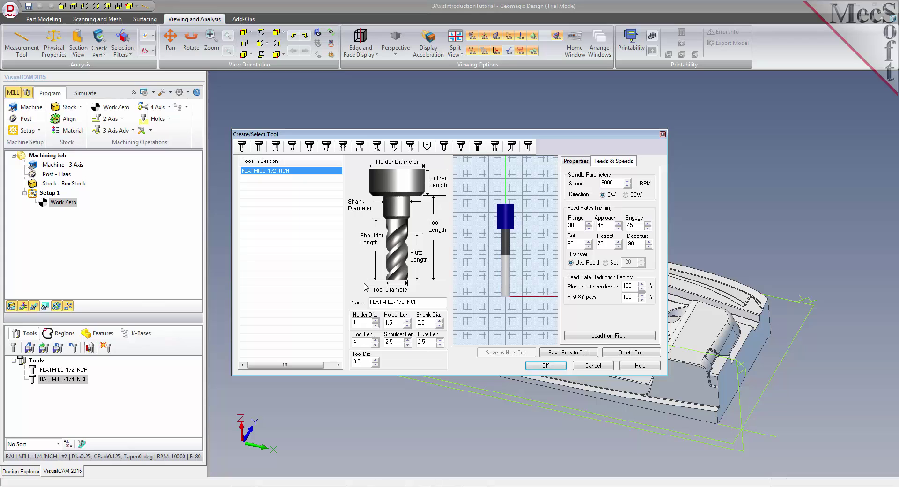
left_click(247, 149)
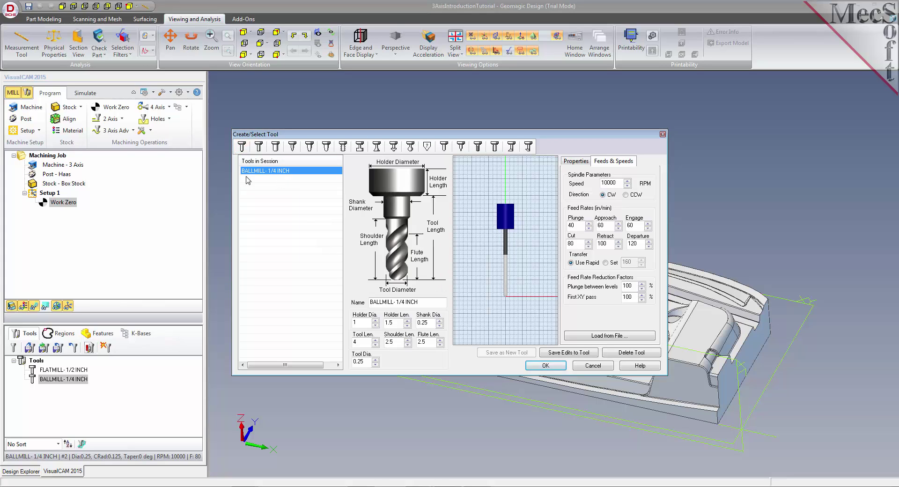
left_click(600, 366)
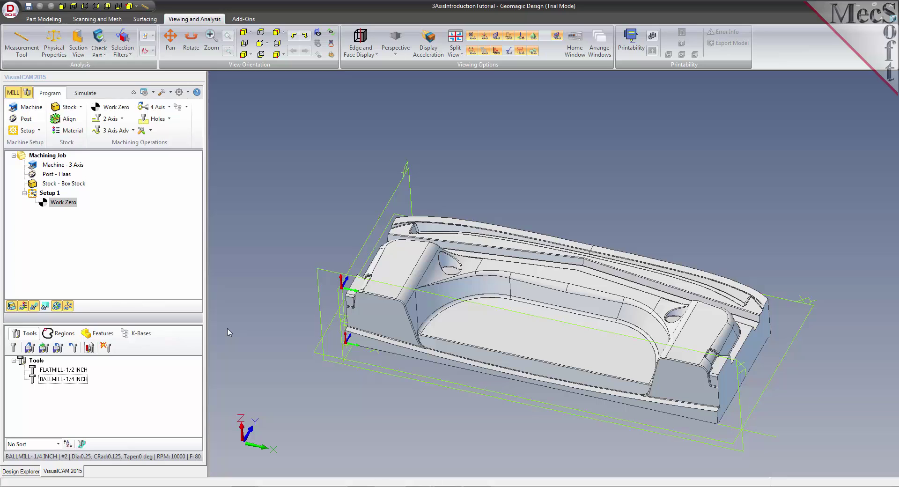
Start a Horizontal Roughing operation and assign it the FLATMILL-1/2 INCH tool.
left_click(134, 131)
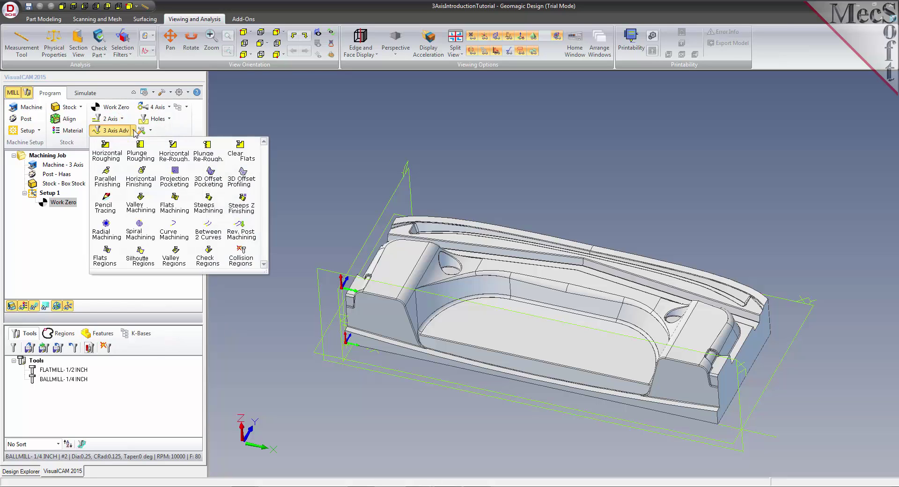
left_click(116, 160)
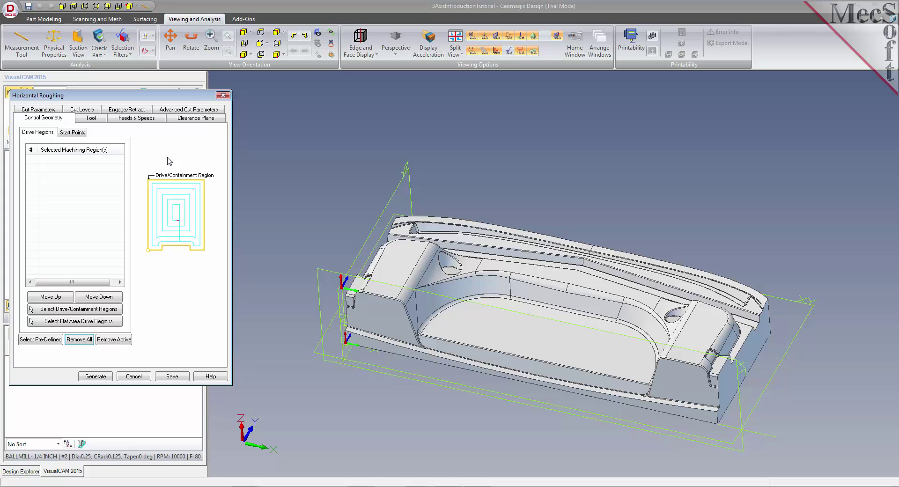
left_click(99, 121)
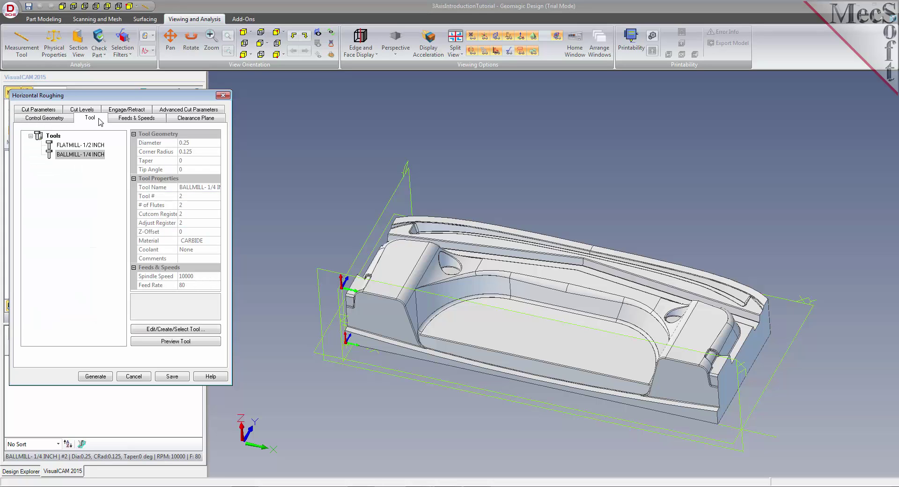
left_click(64, 147)
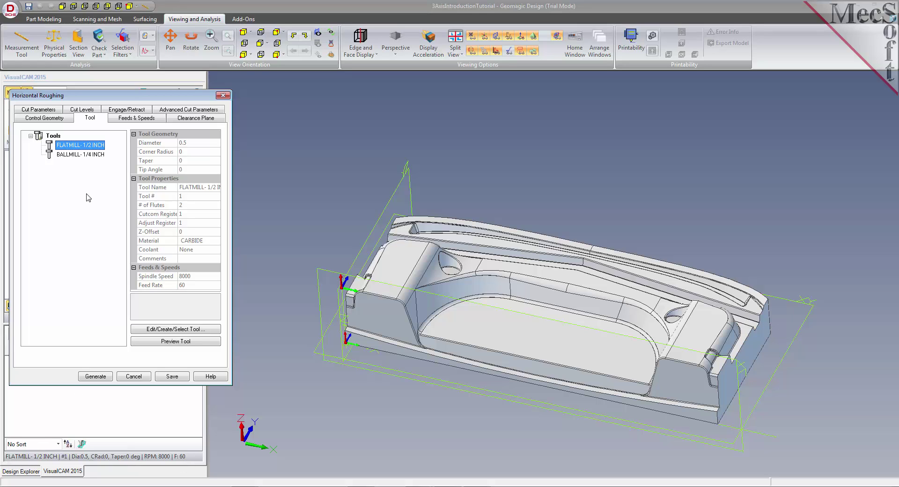
Review the roughing operation's feeds and speeds and its clearance plane over the part without editing them.
left_click(149, 119)
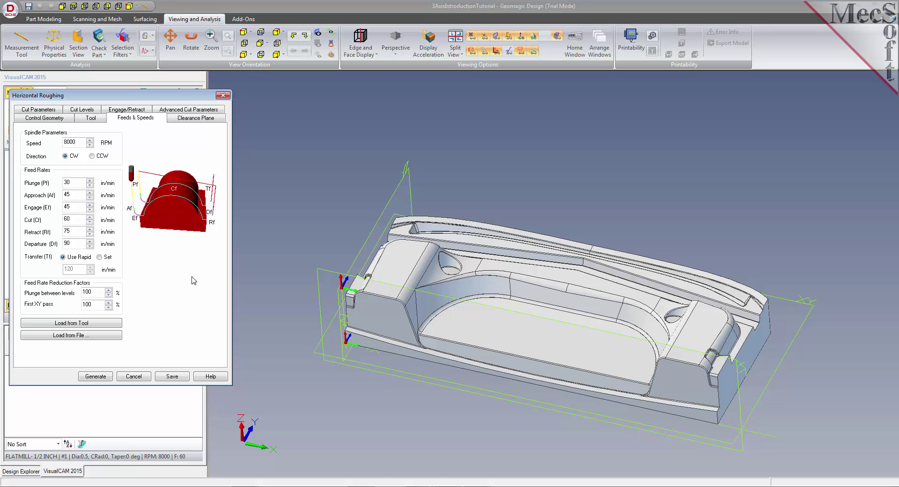
left_click(208, 119)
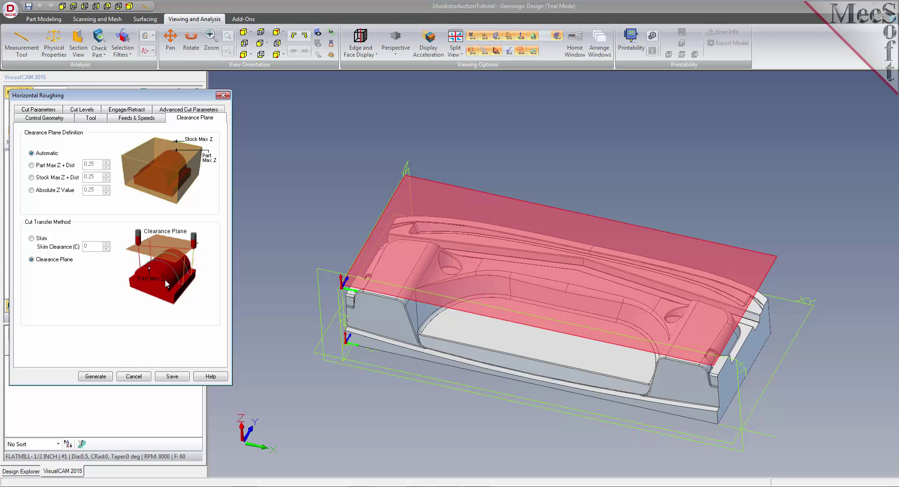
left_click(192, 42)
mouse_move(325, 265)
left_mouse_down()
mouse_move(323, 220)
mouse_move(319, 266)
left_mouse_up()
left_click(190, 43)
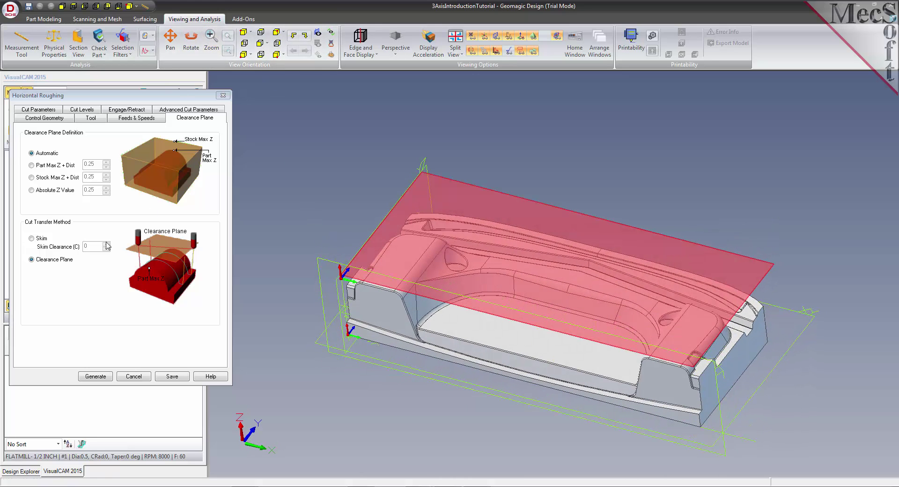
Set the horizontal roughing stepover to 40% of the tool diameter in the cut parameters.
left_click(55, 111)
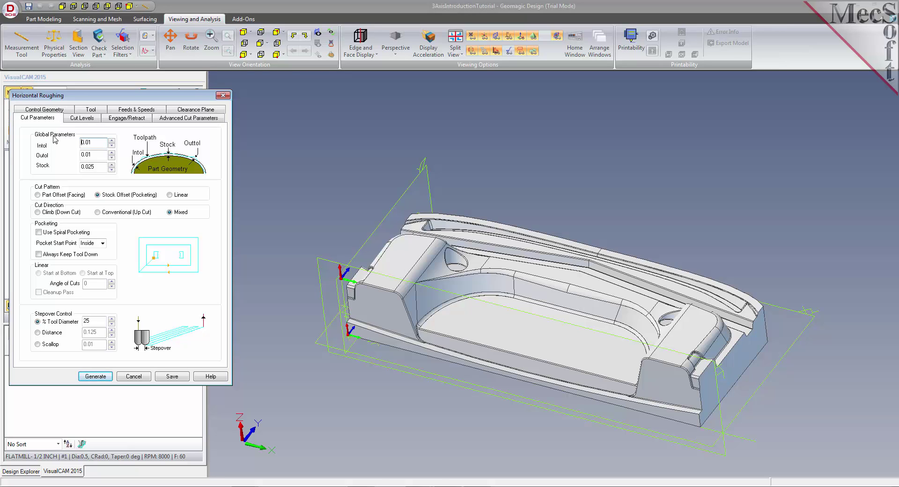
left_click_drag(99, 142, 77, 144)
left_click_drag(94, 155, 69, 175)
left_click(102, 156)
left_click_drag(100, 321, 79, 326)
left_click(37, 333)
left_click(37, 344)
left_click(38, 322)
Enable the bottom cut level for the roughing and replace its value, and generate the toolpath.
left_click(88, 119)
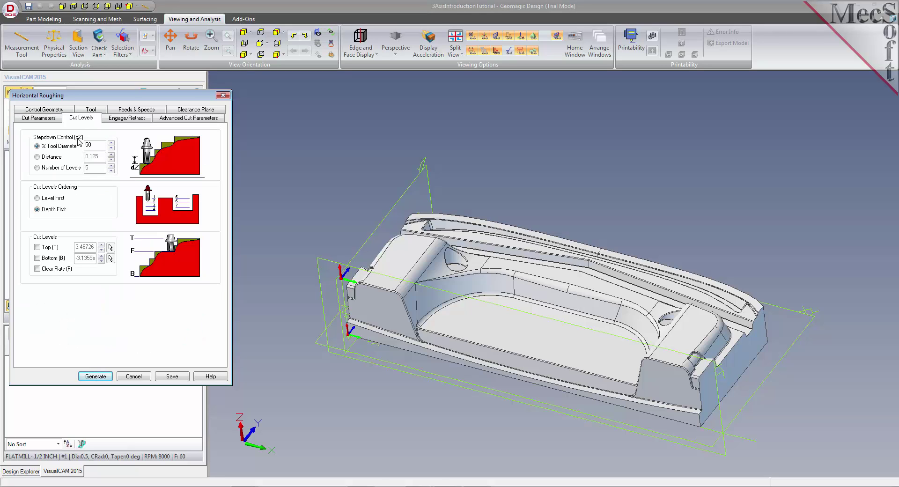
double_click(98, 146)
left_click(53, 118)
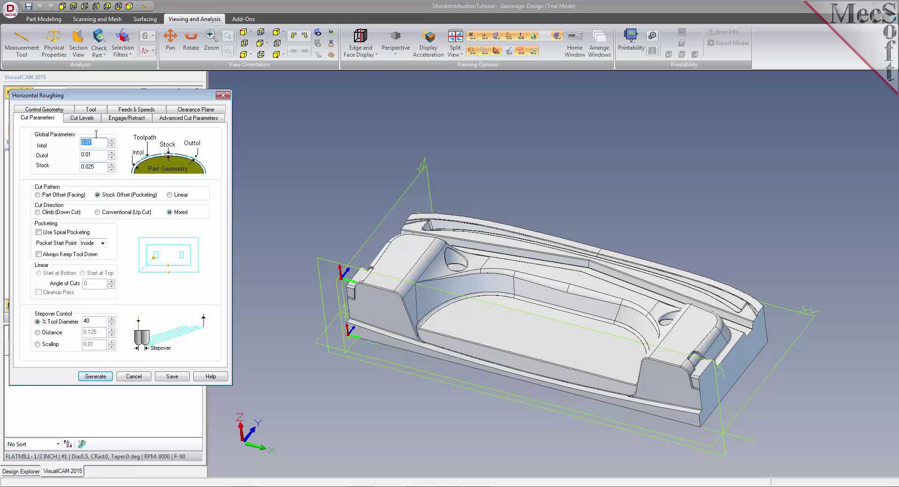
left_click(93, 120)
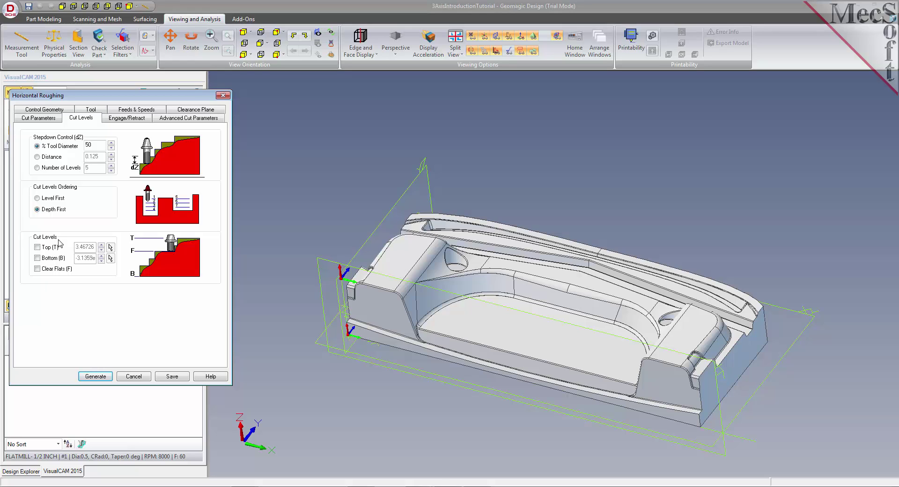
left_click(37, 258)
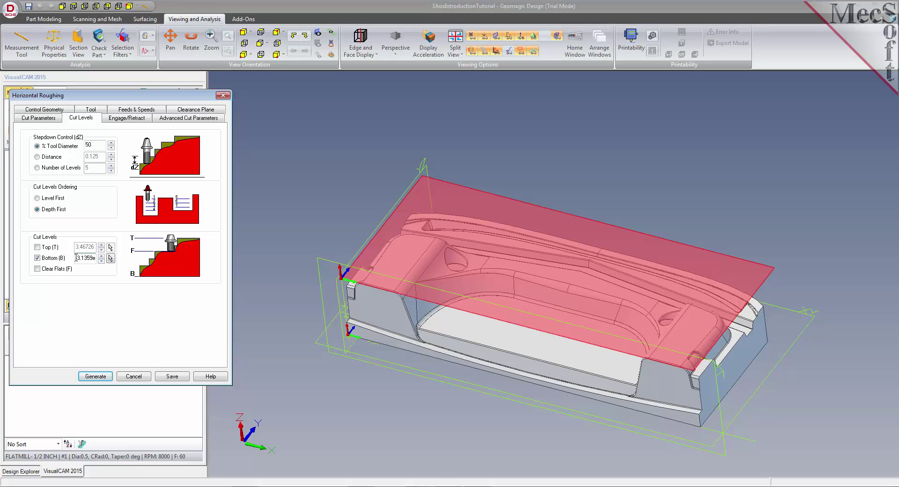
left_click_drag(76, 257, 101, 258)
key("BackSpace")
left_click(96, 377)
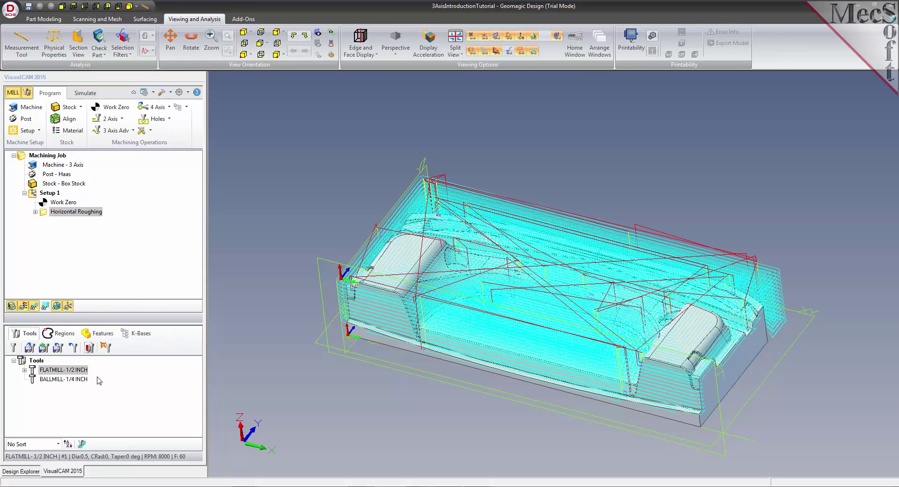
Hide and reshow the roughing toolpath, and examine its individual Z levels from the first to the last.
left_click(34, 306)
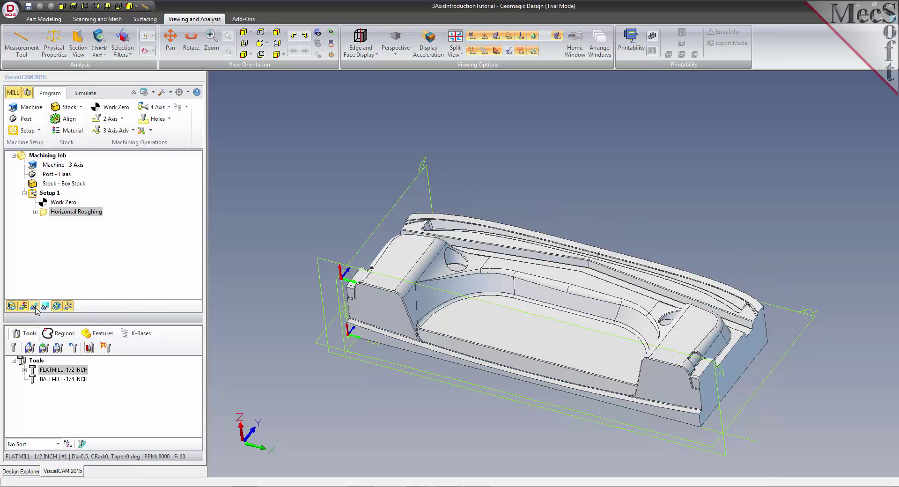
left_click(34, 306)
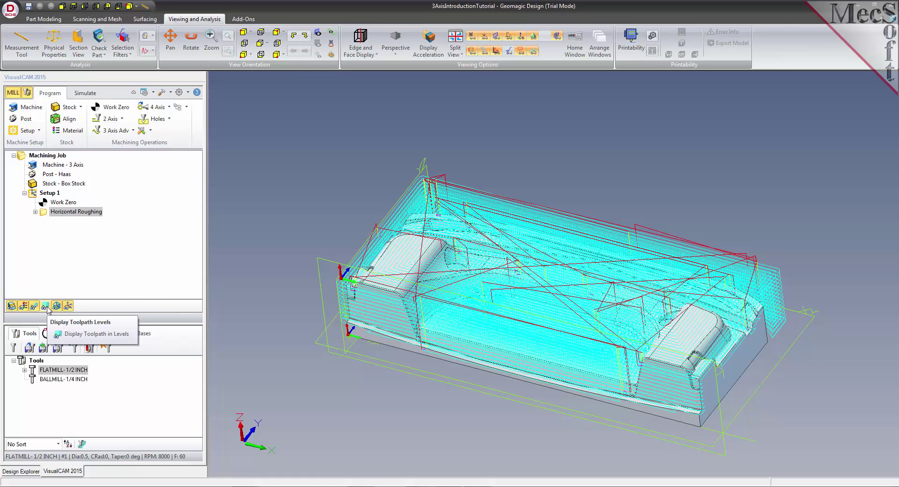
left_click(48, 310)
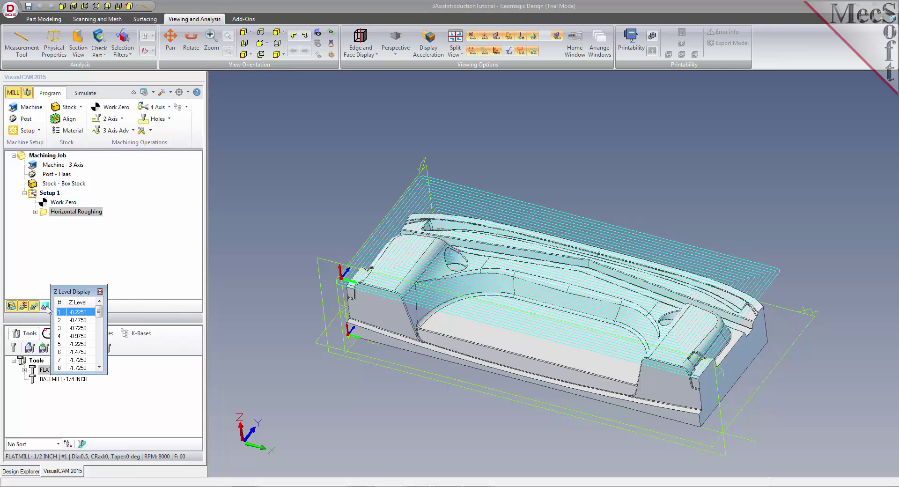
left_click_drag(84, 294, 163, 239)
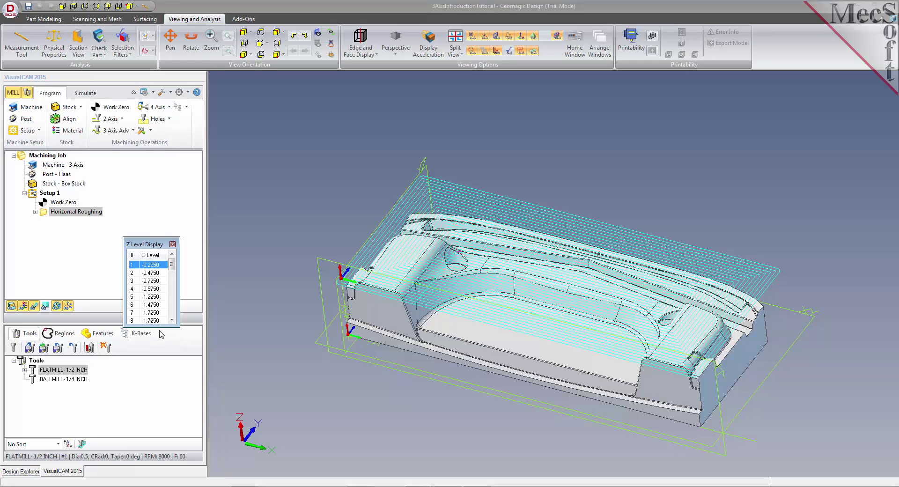
left_click_drag(160, 327, 160, 436)
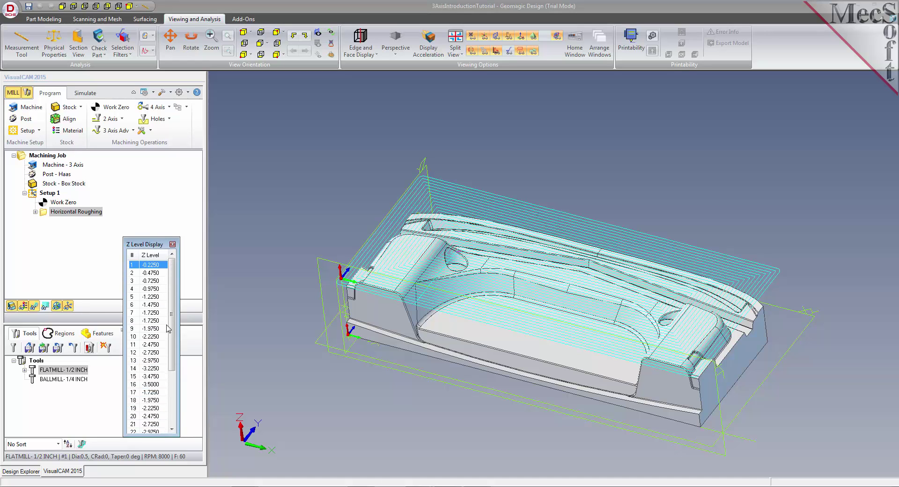
left_click(152, 274)
left_click(152, 281)
left_click(152, 290)
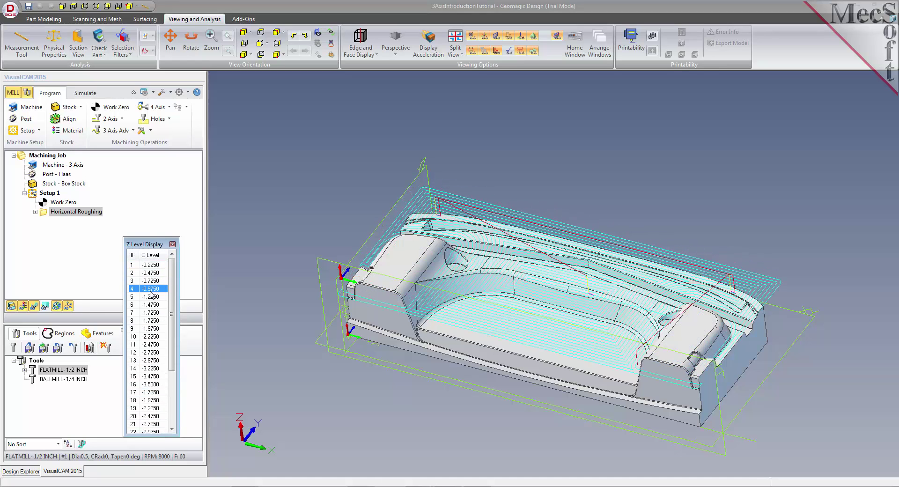
left_click(152, 306)
scroll(150, 351, "down", 4)
left_click(150, 424)
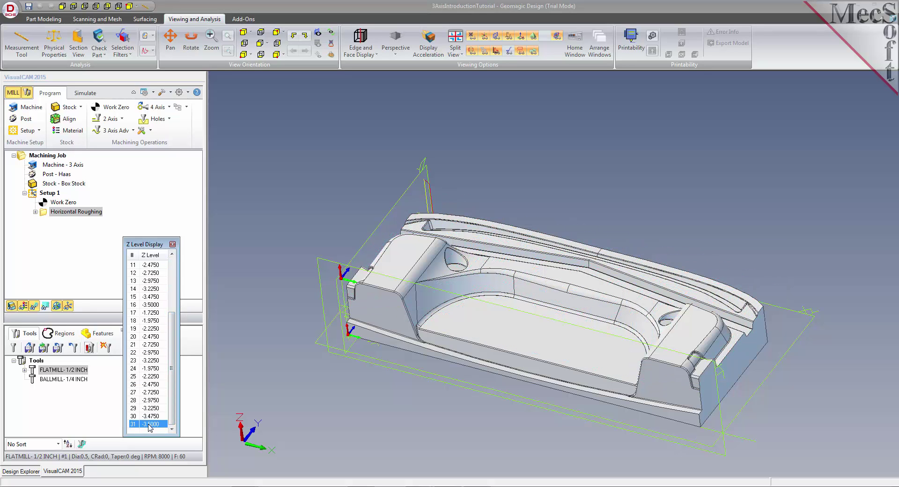
left_click(173, 244)
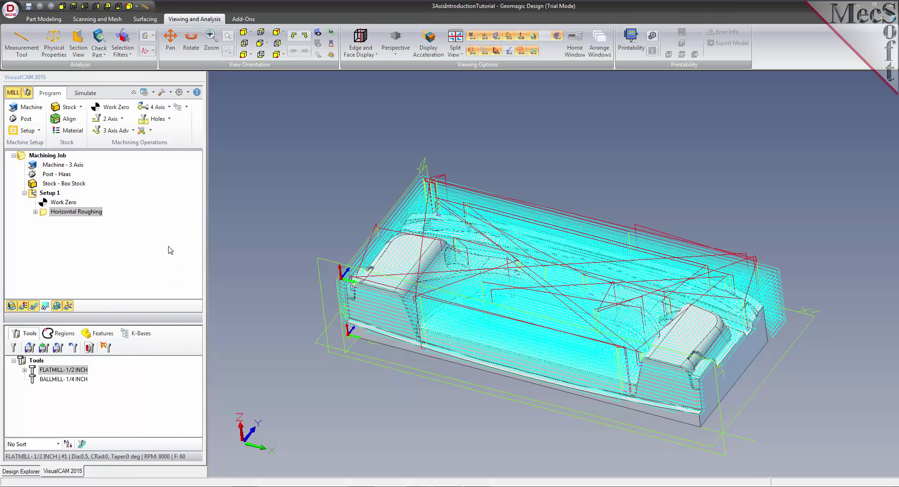
Open the separate simulation window and set the simulation accuracy to Fine with the speed at maximum.
left_click(91, 95)
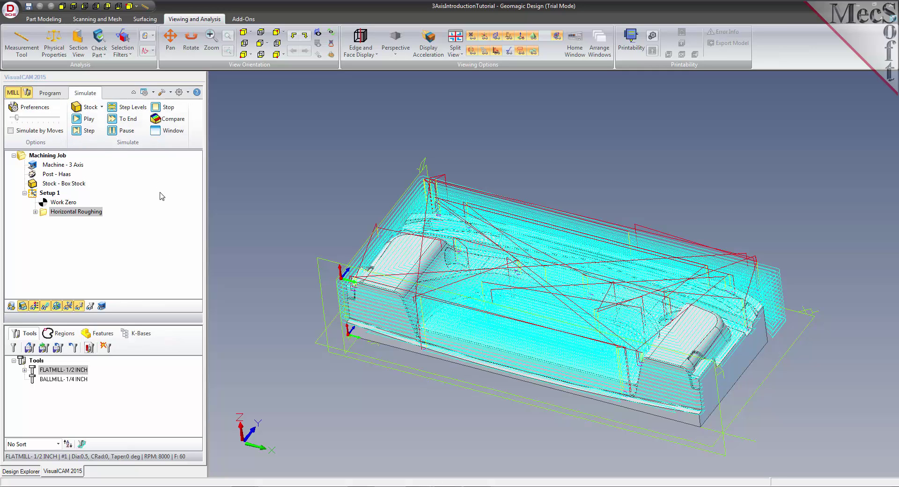
left_click(173, 133)
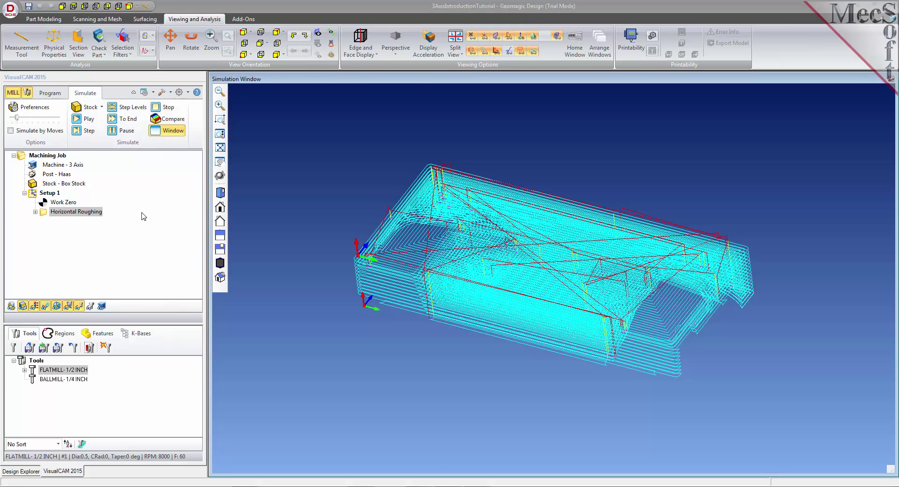
left_click(48, 110)
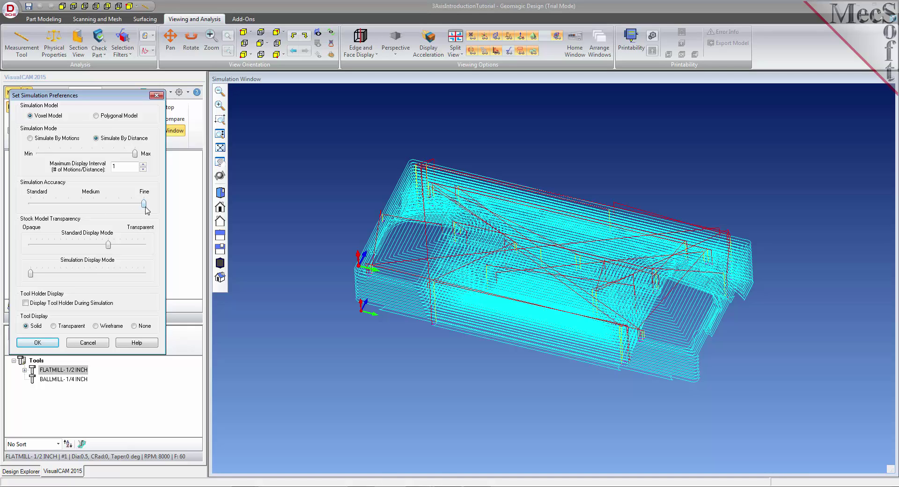
left_click(54, 345)
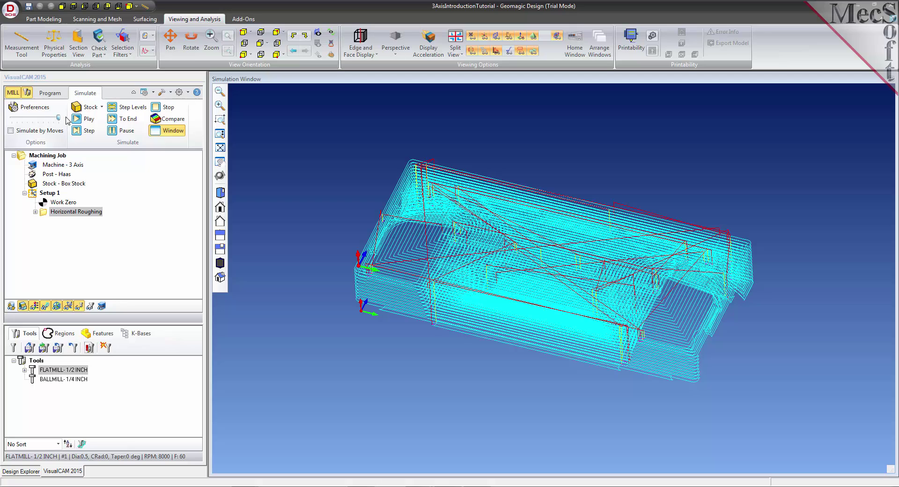
Simulate the Horizontal Roughing operation through to its end, and hide the toolpath over the cut stock.
left_click(90, 120)
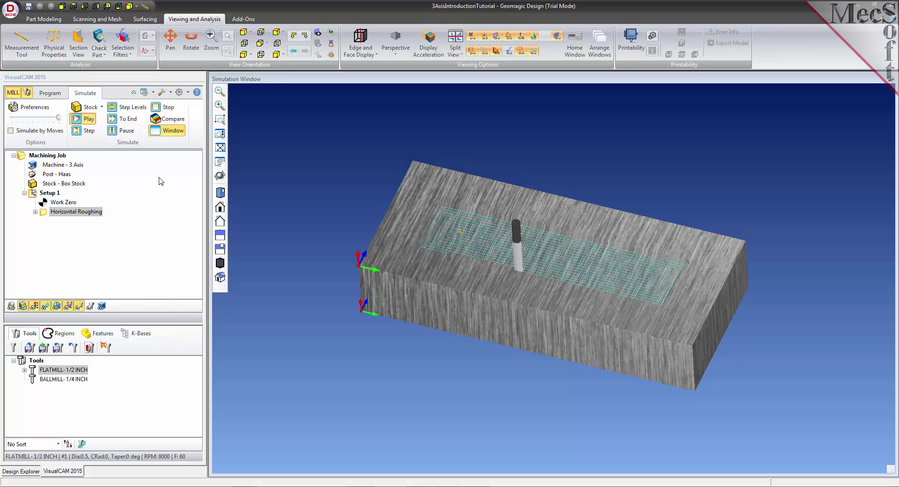
left_click(133, 119)
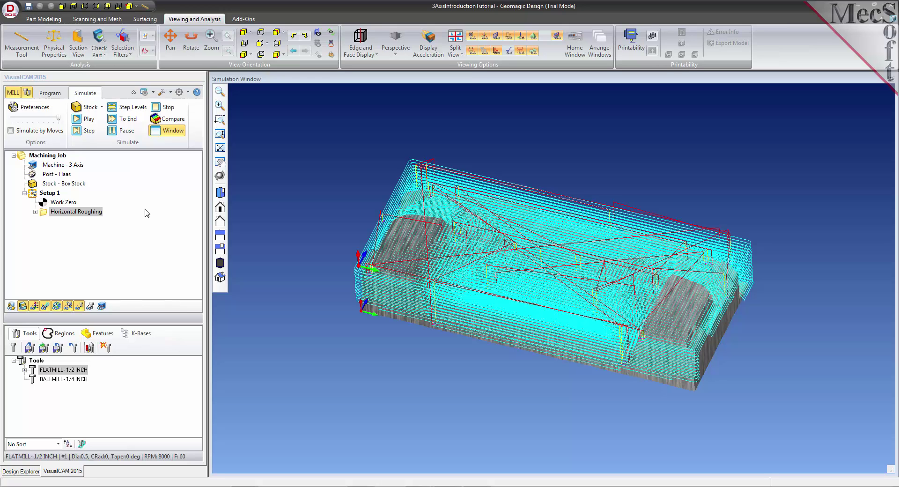
left_click(46, 306)
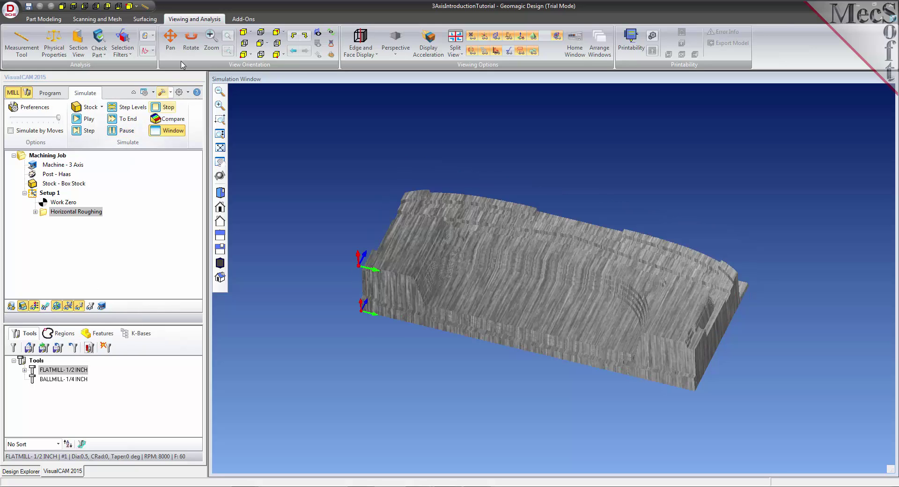
Examine the roughed stock from several angles, and close the simulation window.
left_click(191, 41)
left_click_drag(428, 319, 626, 335)
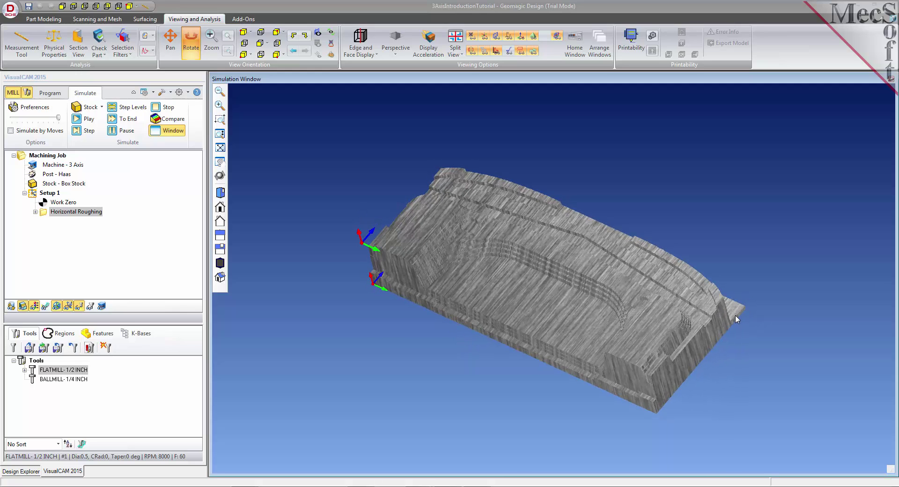
left_click_drag(438, 352, 467, 343)
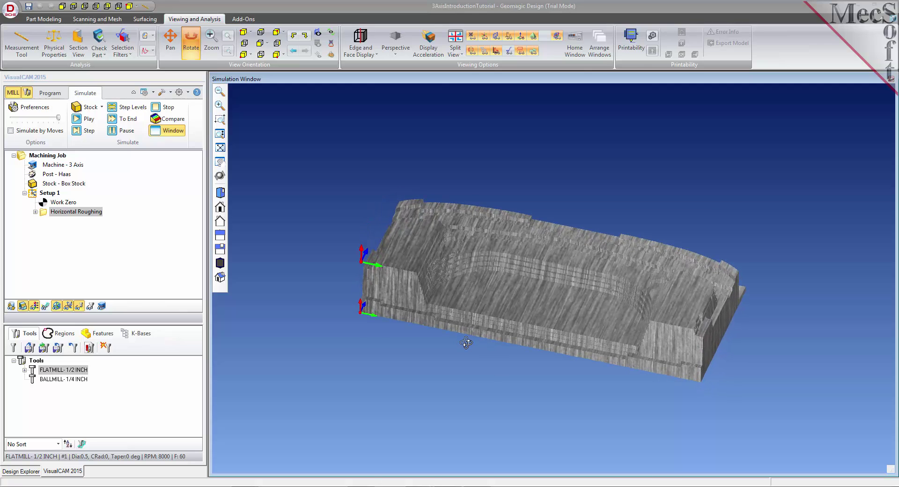
left_click(191, 42)
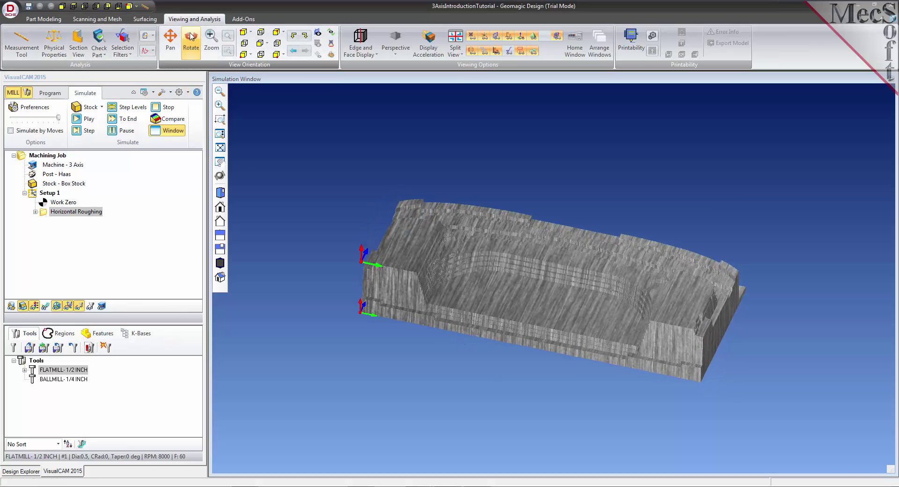
left_click(173, 131)
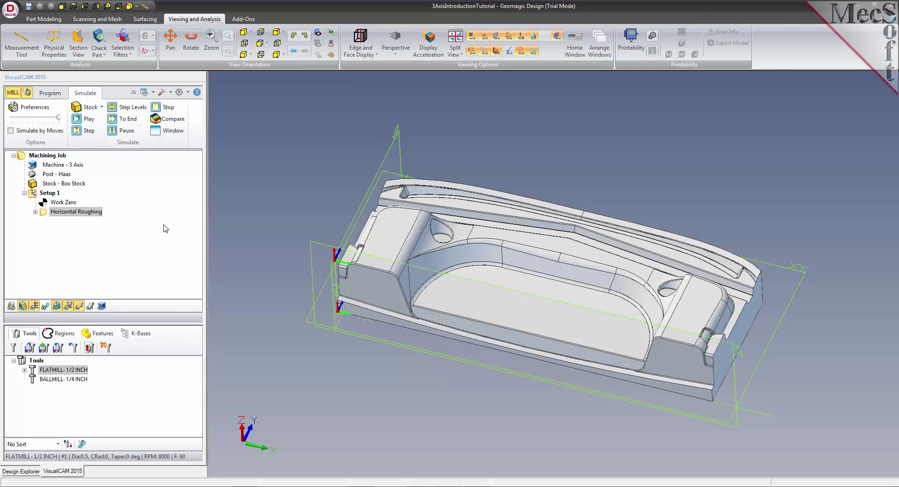
Start a Parallel Finishing operation and assign the part's flat underside face as its flat area drive region.
left_click(57, 95)
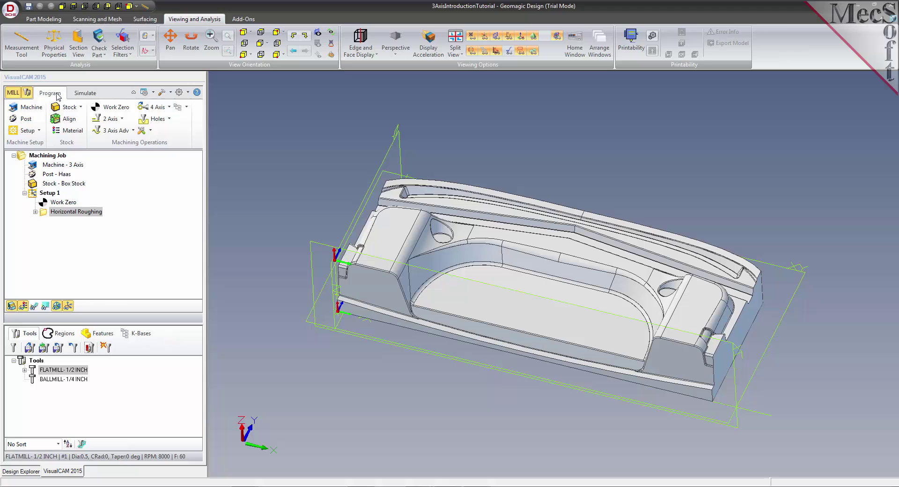
left_click(133, 130)
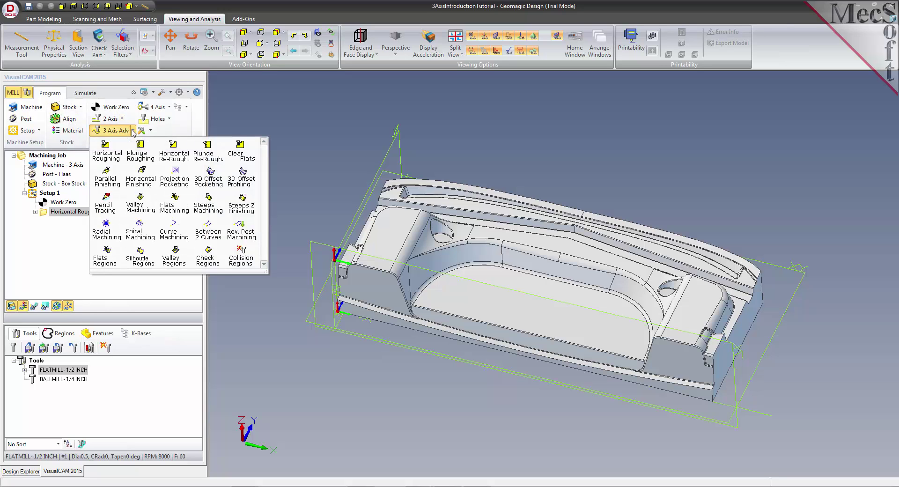
left_click(123, 187)
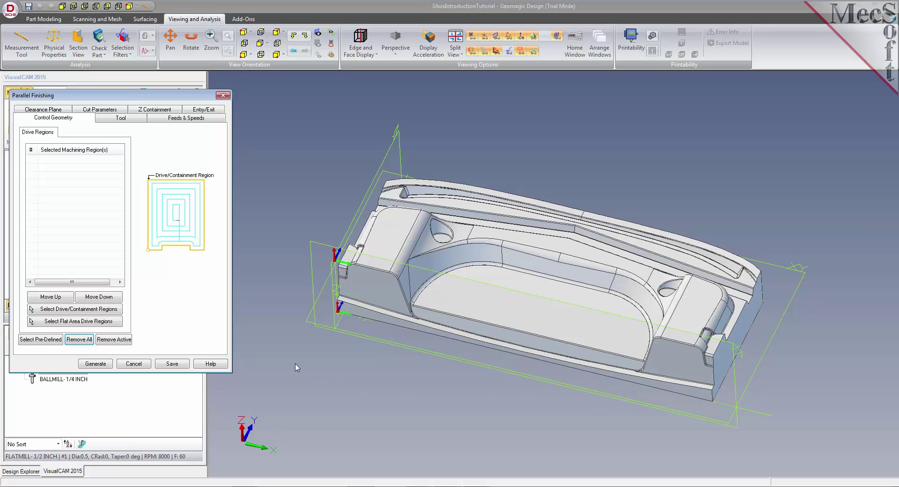
left_click(115, 323)
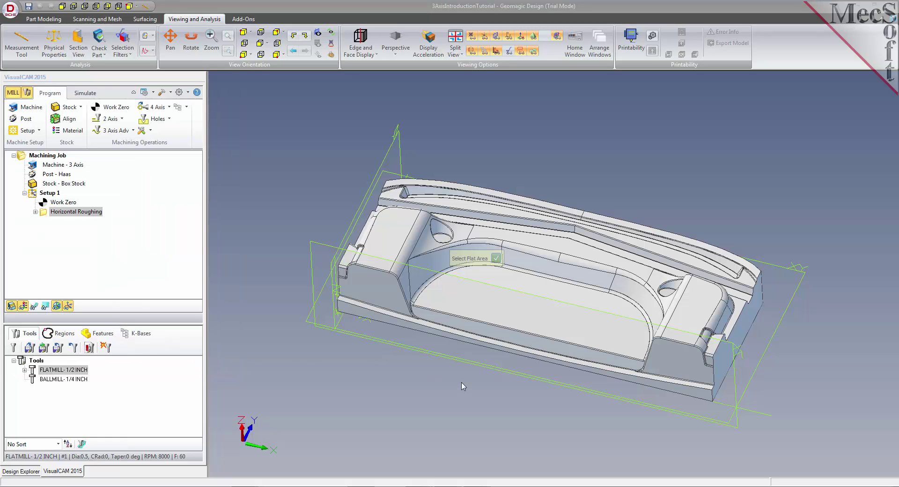
left_click(196, 41)
left_click_drag(406, 364, 387, 327)
key("Escape")
left_click(474, 293)
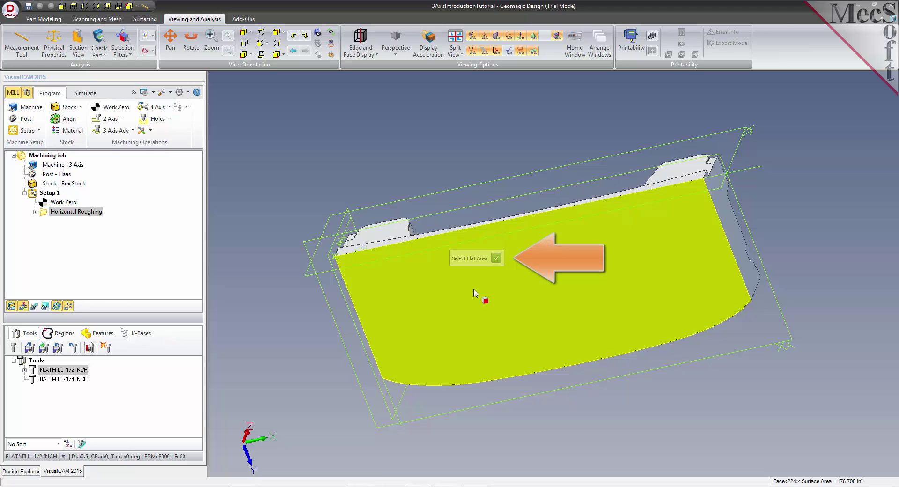
left_click(496, 258)
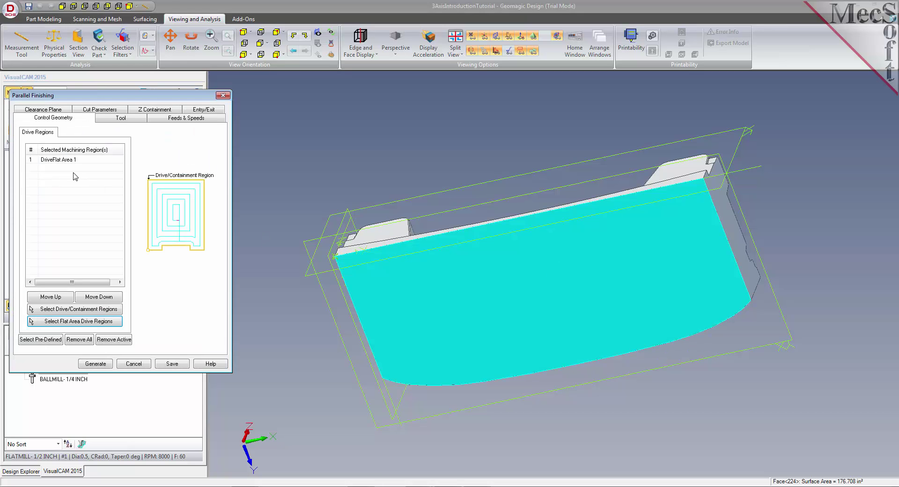
left_click(191, 43)
left_click_drag(335, 136, 338, 180)
left_click(193, 46)
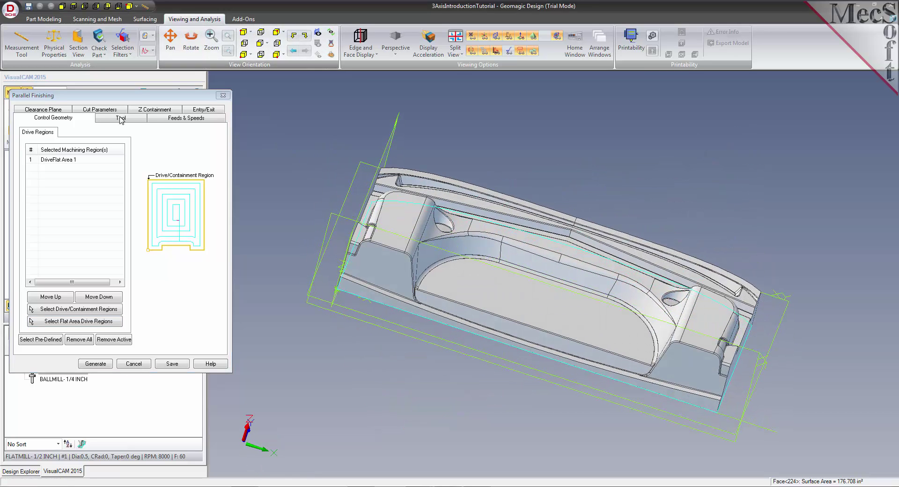
left_click(57, 160)
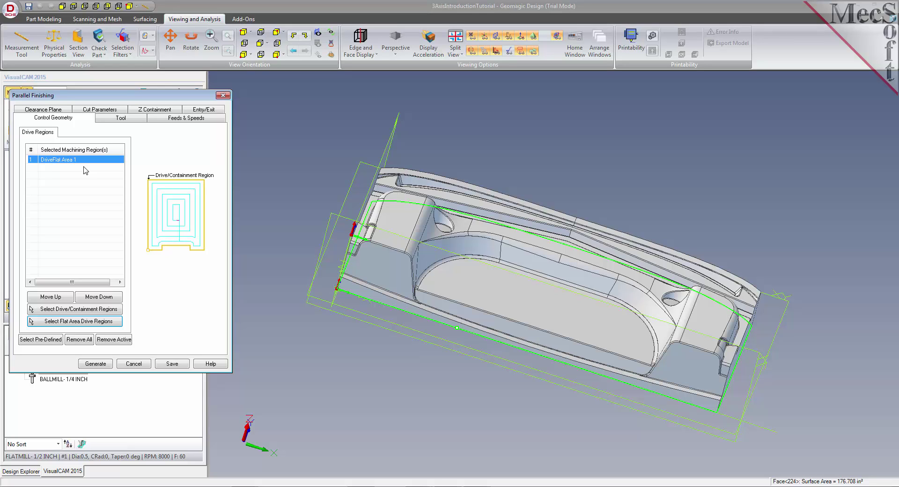
Give the Parallel Finishing operation the BALLMILL- 1/4 INCH tool, a 45 cut angle and 25% tool diameter stepover, and generate its toolpath.
left_click(133, 120)
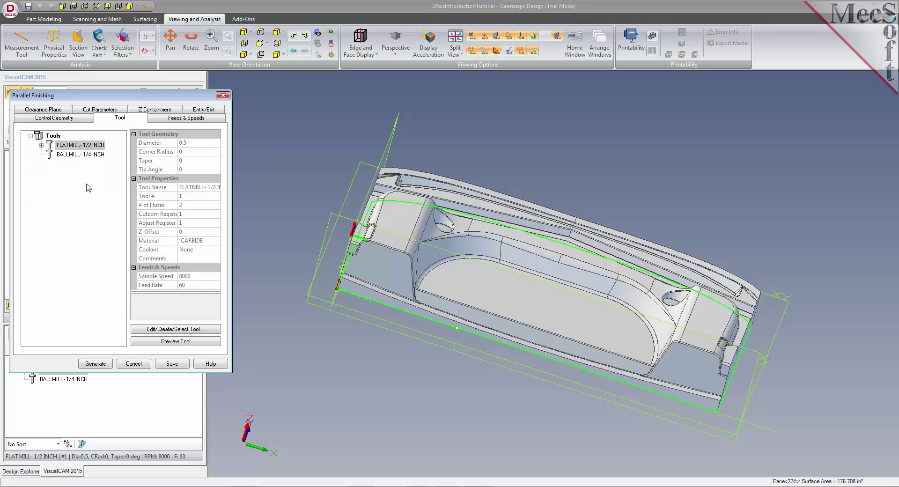
left_click(56, 159)
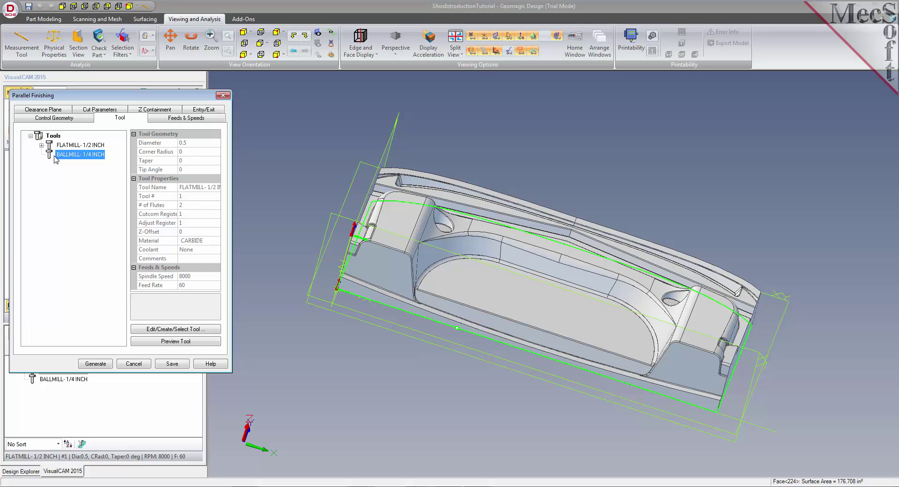
left_click(97, 110)
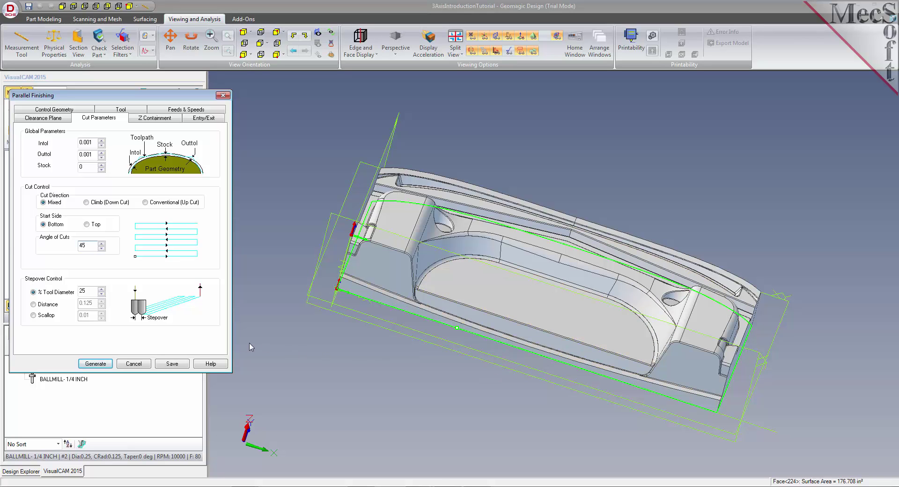
left_click_drag(85, 292, 76, 292)
left_click(99, 363)
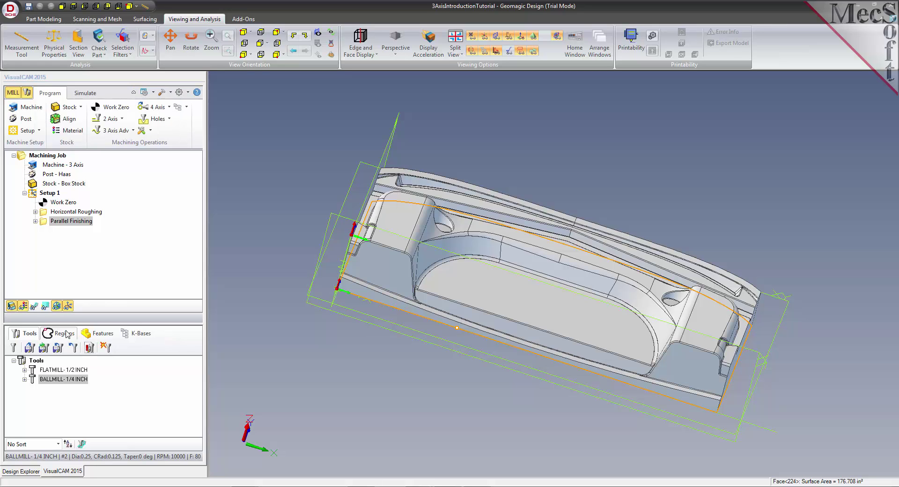
Show the Parallel Finishing toolpath on the part and examine it from several angles.
left_click(35, 306)
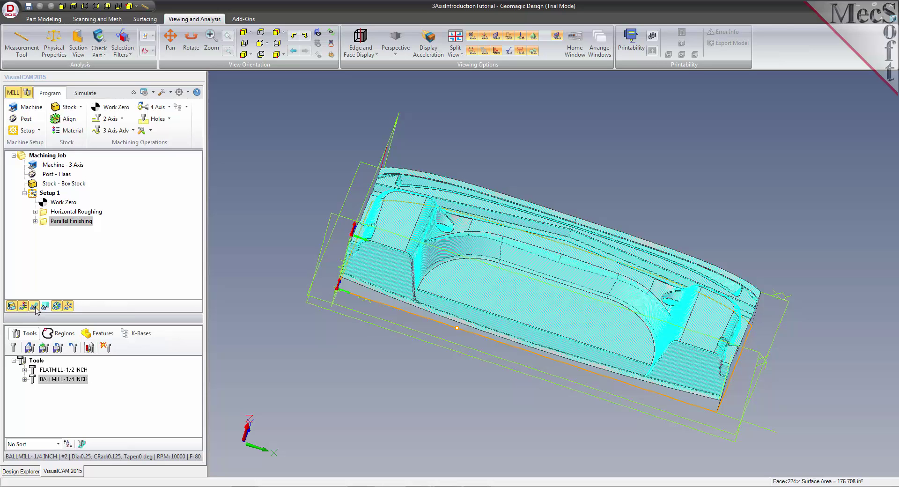
left_click(191, 42)
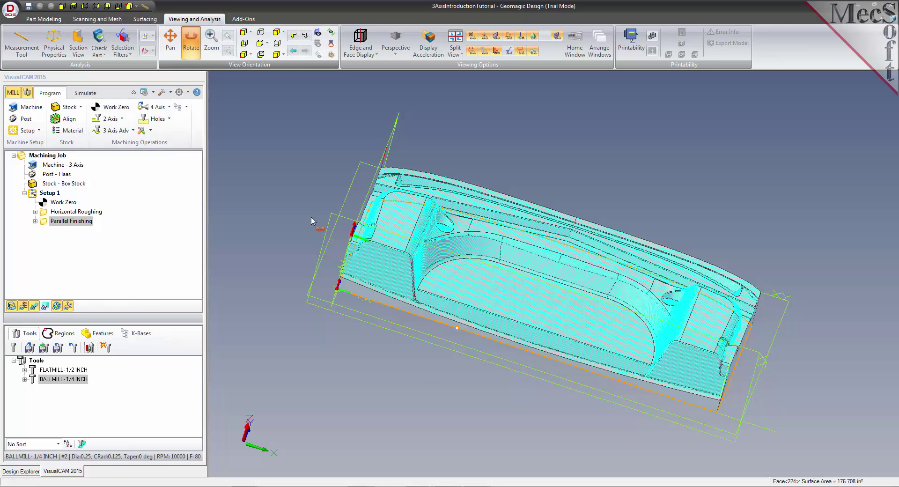
mouse_move(440, 374)
left_mouse_down()
mouse_move(407, 372)
mouse_move(451, 372)
mouse_move(438, 392)
left_mouse_up()
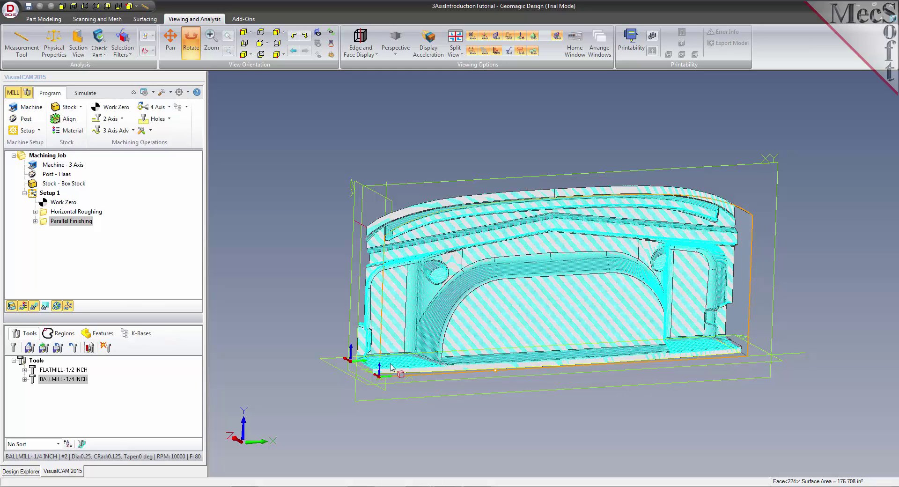
mouse_move(307, 349)
left_mouse_down()
mouse_move(326, 340)
mouse_move(297, 341)
mouse_move(290, 351)
left_mouse_up()
left_click(191, 42)
Simulate the Parallel Finishing operation through to its end in the separate simulation window, and hide the toolpath over the stock.
left_click(85, 92)
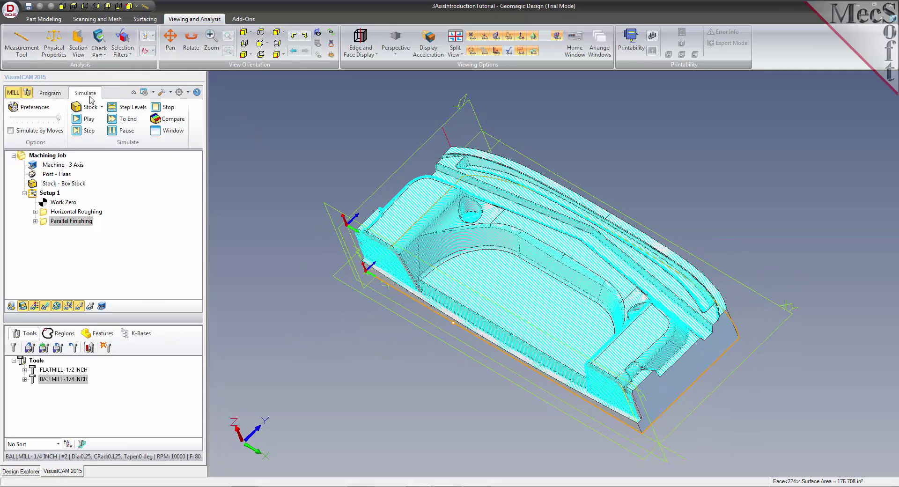
left_click(169, 131)
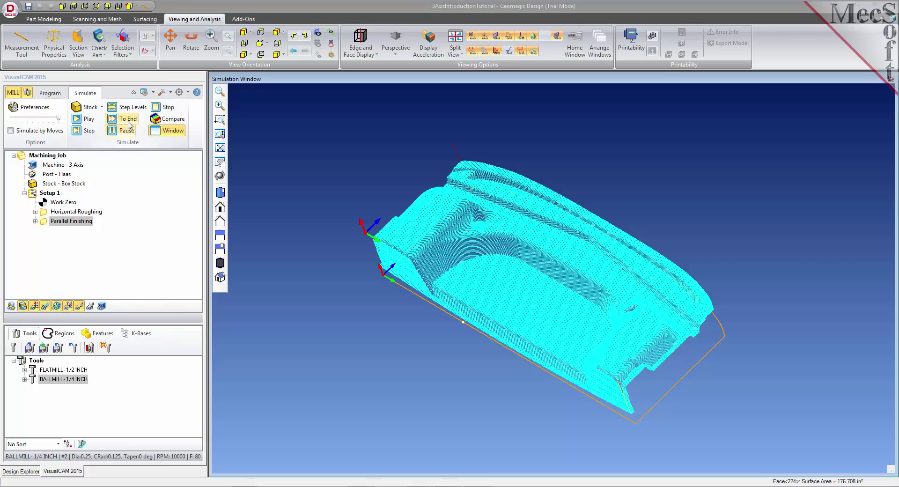
left_click(86, 119)
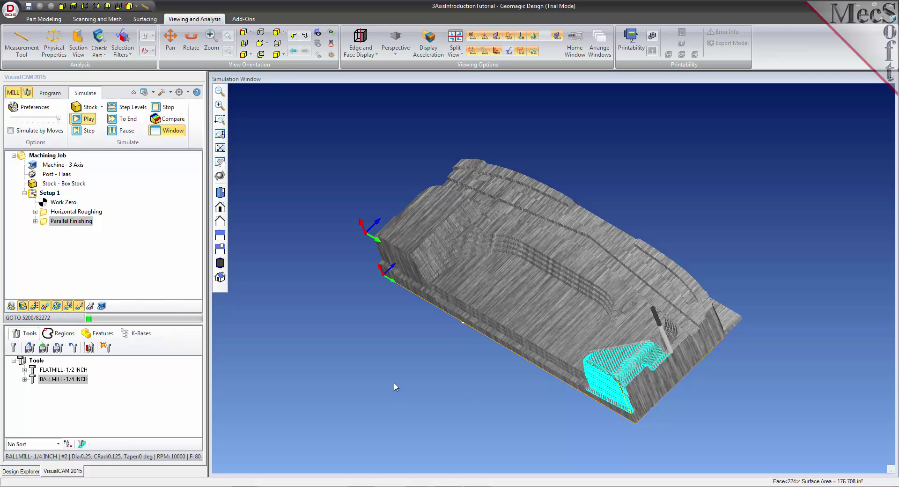
left_click(128, 132)
left_click(136, 119)
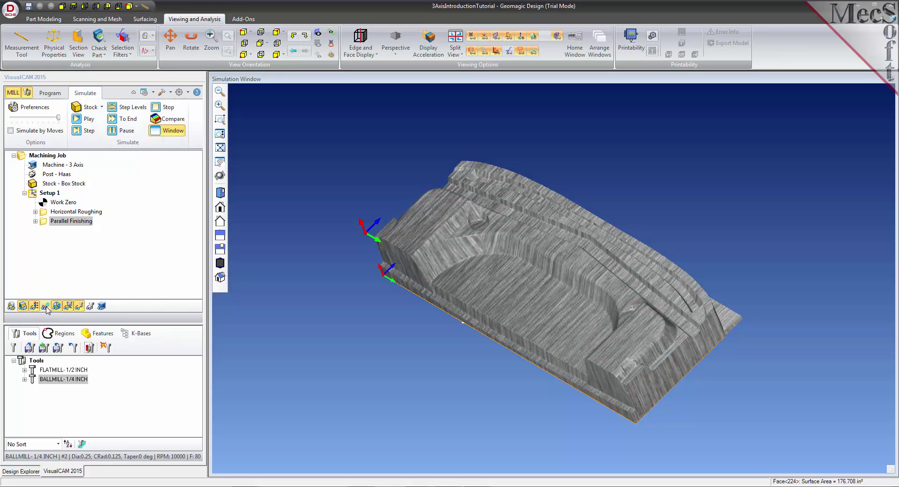
Examine the two small pockets in the simulated stock from several angles, and close the simulation window.
left_click(191, 41)
left_click_drag(325, 246, 368, 275)
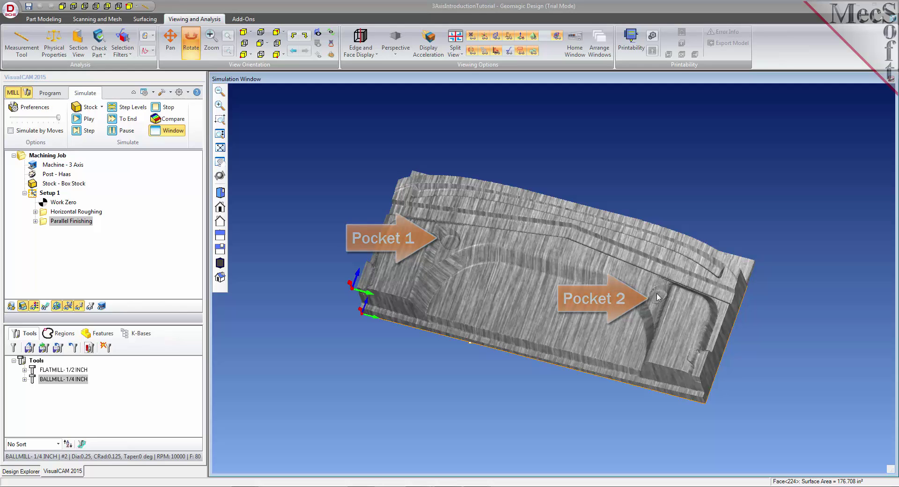
left_click_drag(456, 247, 376, 334)
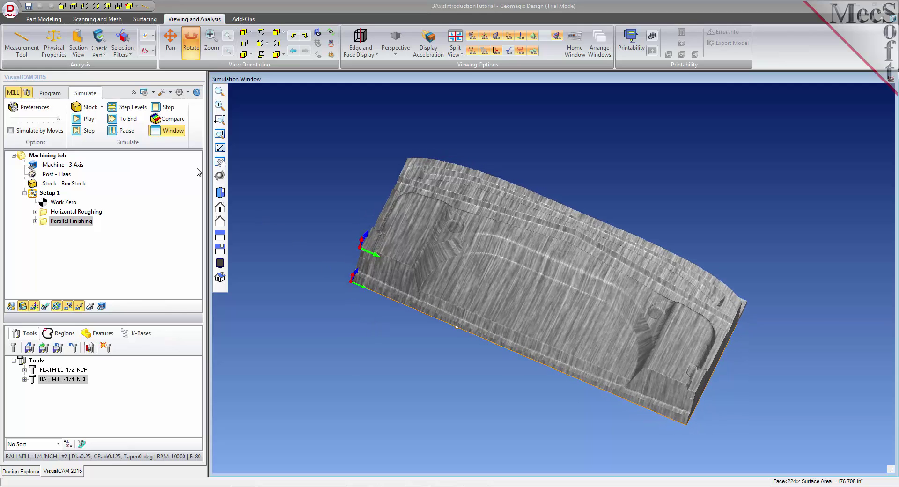
left_click(167, 131)
Start a Radial Machining operation and select the upper edges of both small round pockets as its drive regions.
left_click(62, 96)
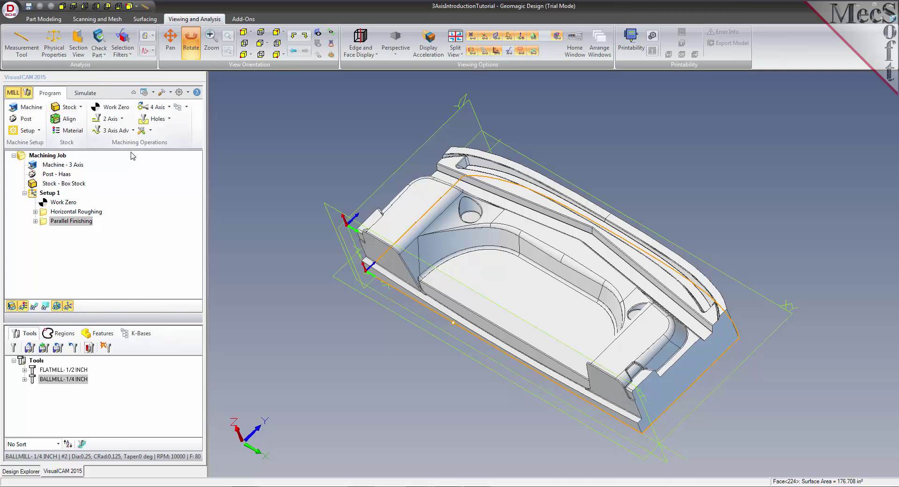
left_click(133, 130)
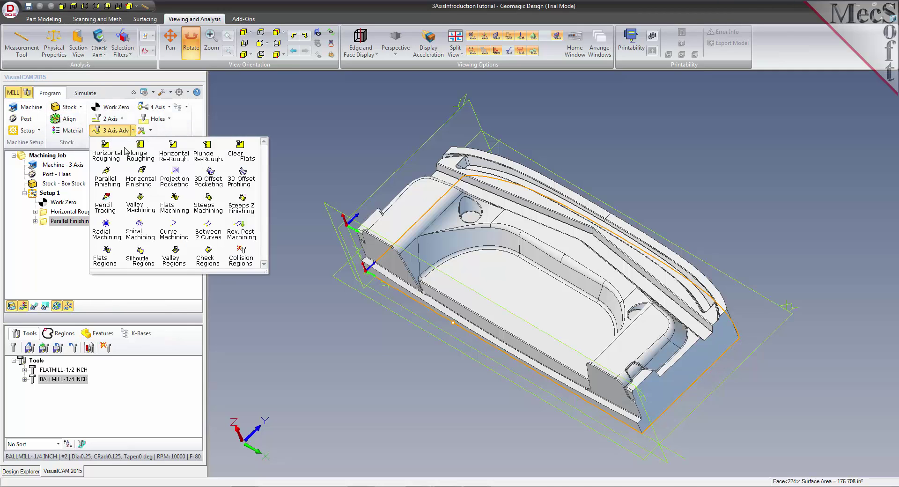
left_click(114, 236)
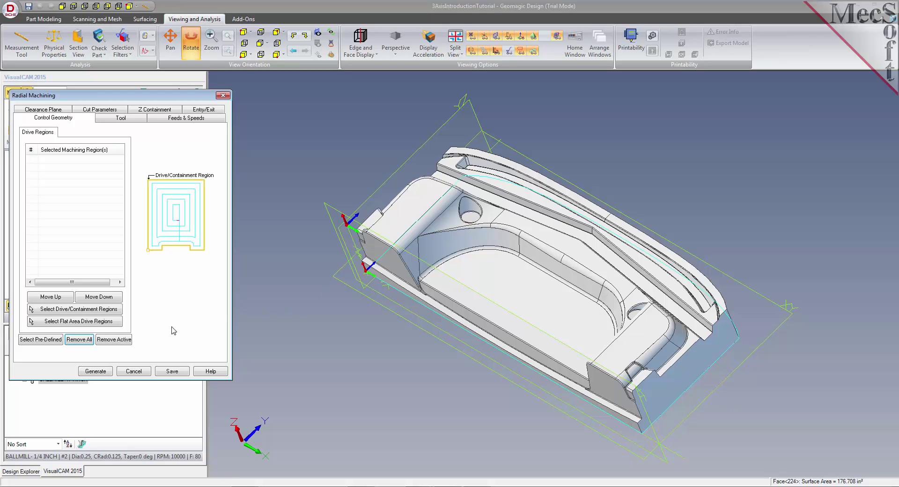
left_click(109, 312)
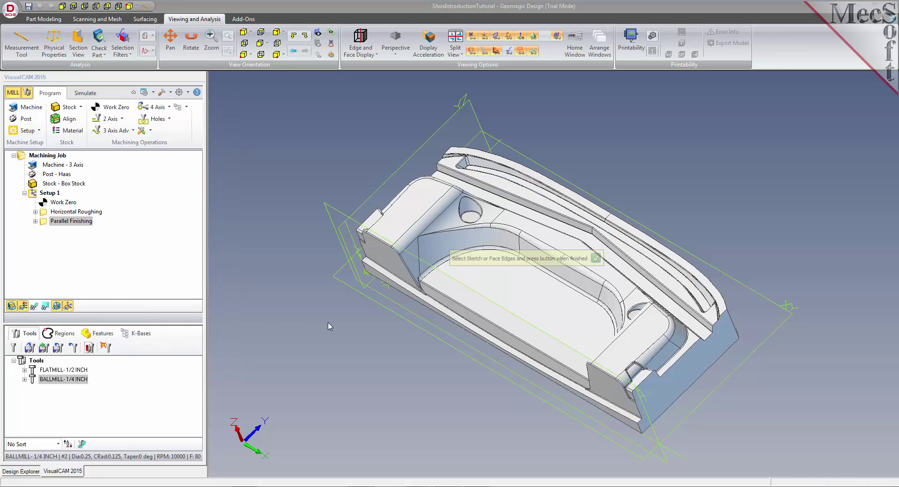
left_click(191, 42)
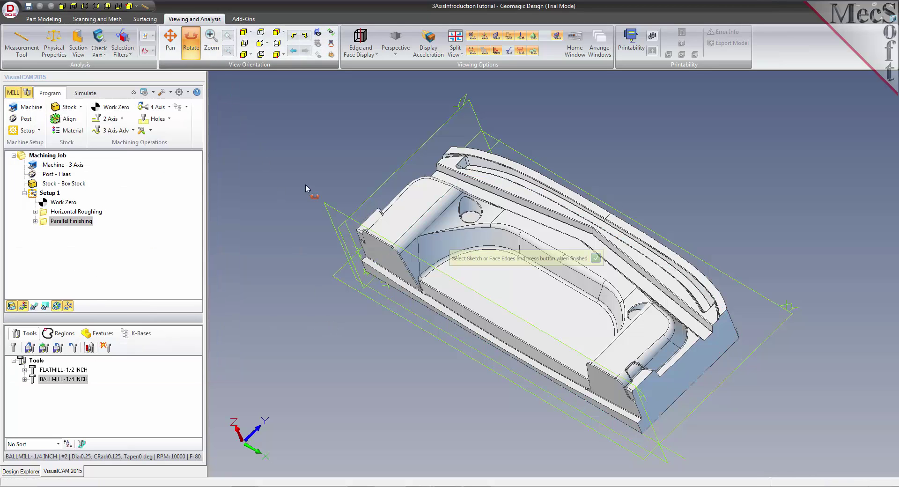
scroll(419, 276, "up", 5)
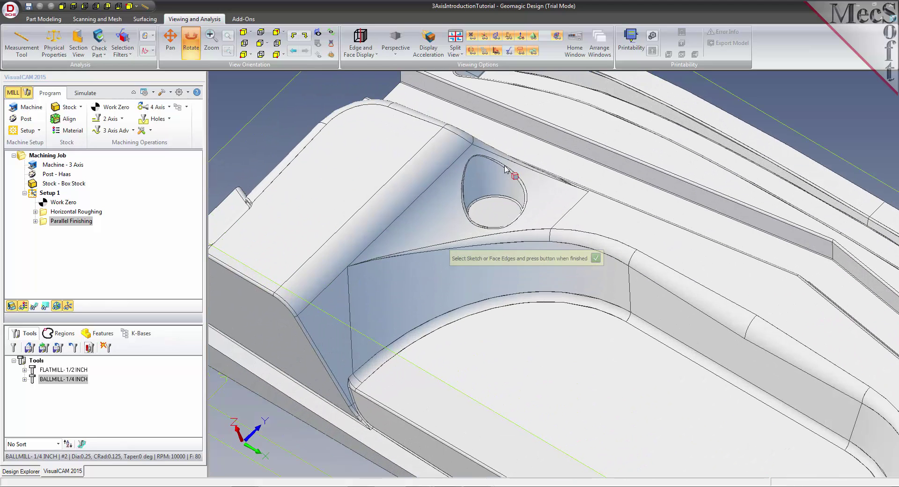
key("Escape")
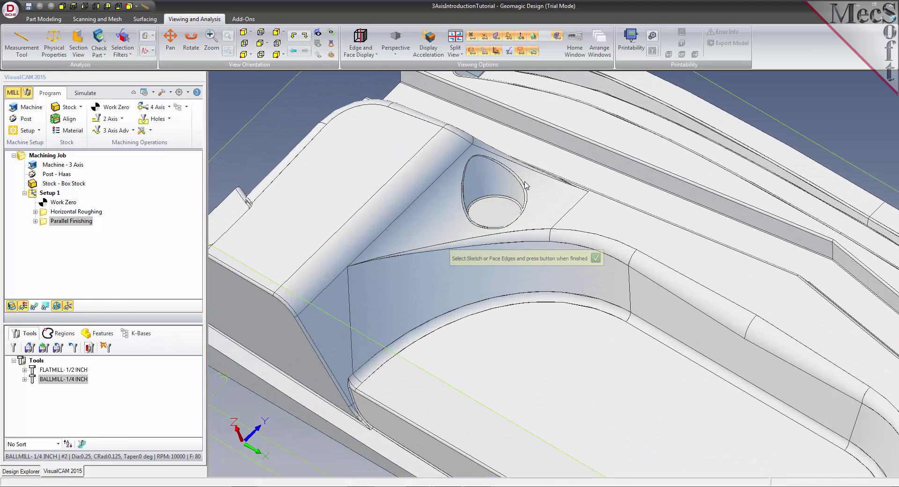
left_click(524, 183)
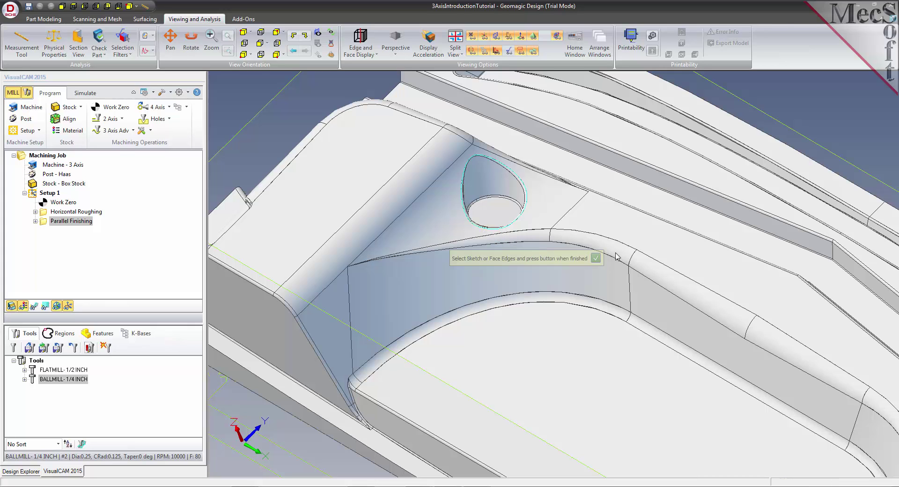
scroll(660, 257, "down", 3)
scroll(661, 257, "up", 5)
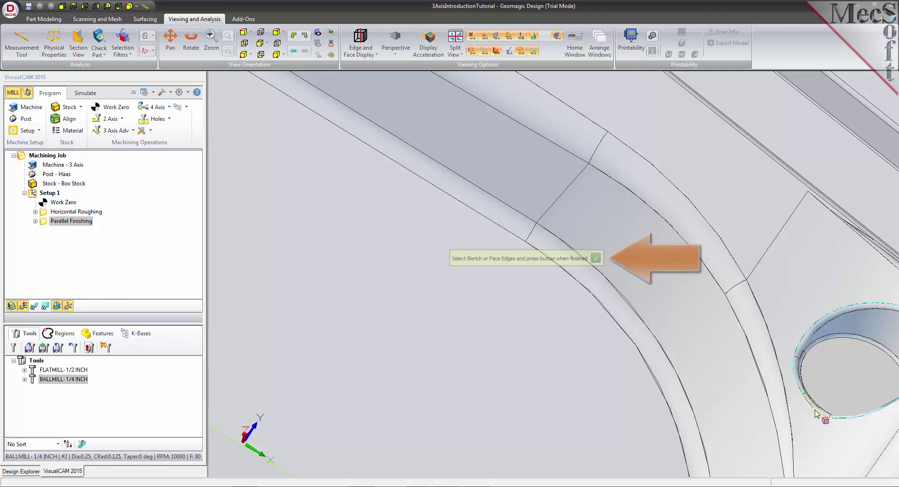
left_click(595, 258)
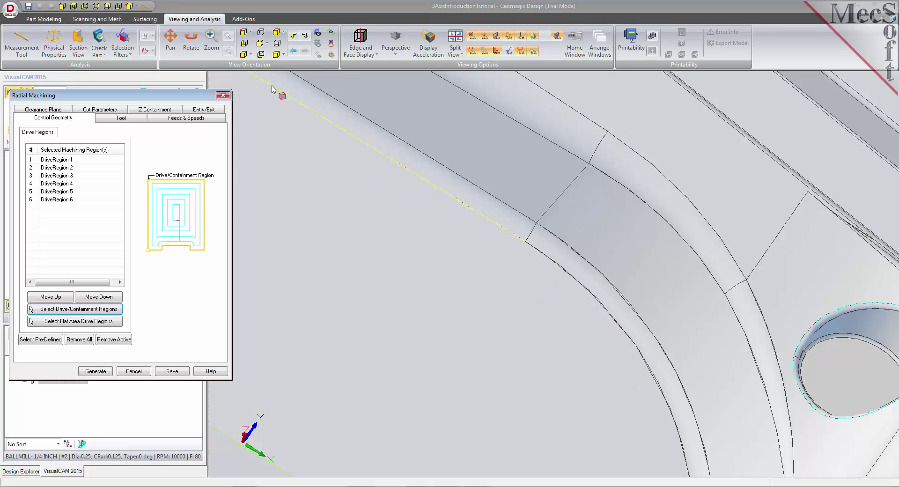
Give the Radial Machining operation the BALLMILL- 1/4 INCH tool and a 25% tool diameter stepover, and generate its toolpath.
left_click(211, 40)
left_click(115, 120)
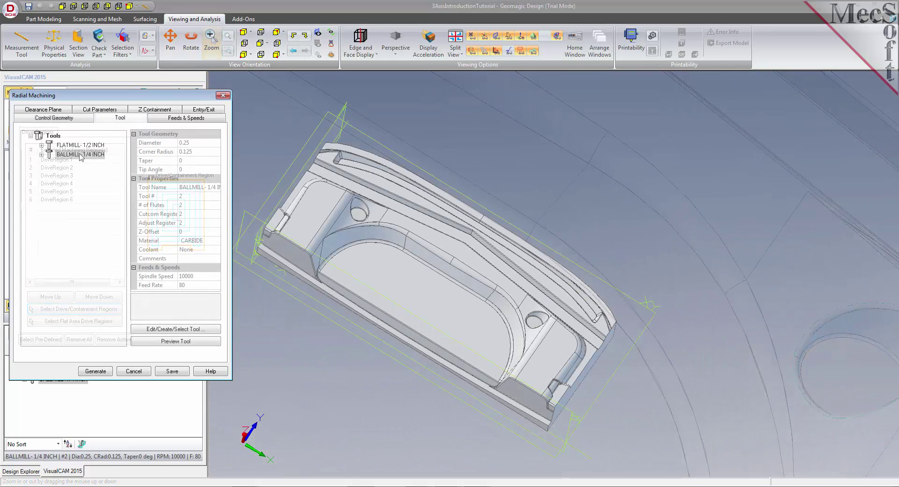
left_click(50, 156)
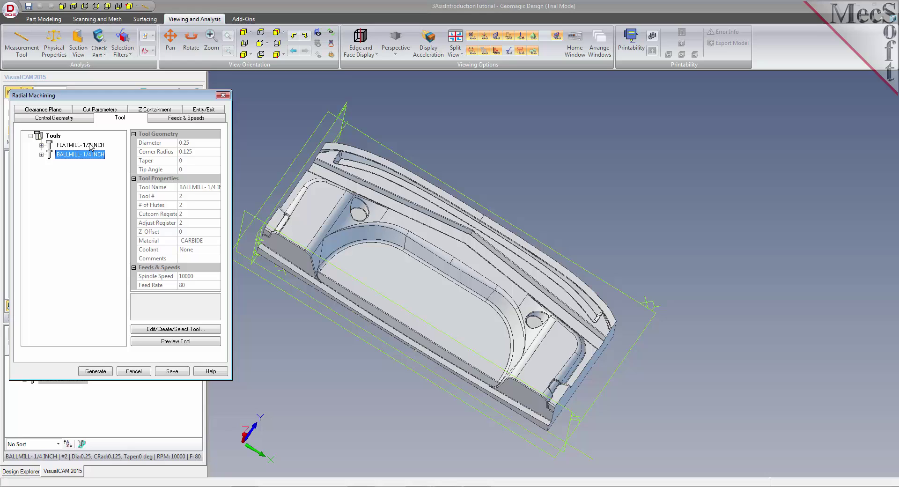
left_click(93, 112)
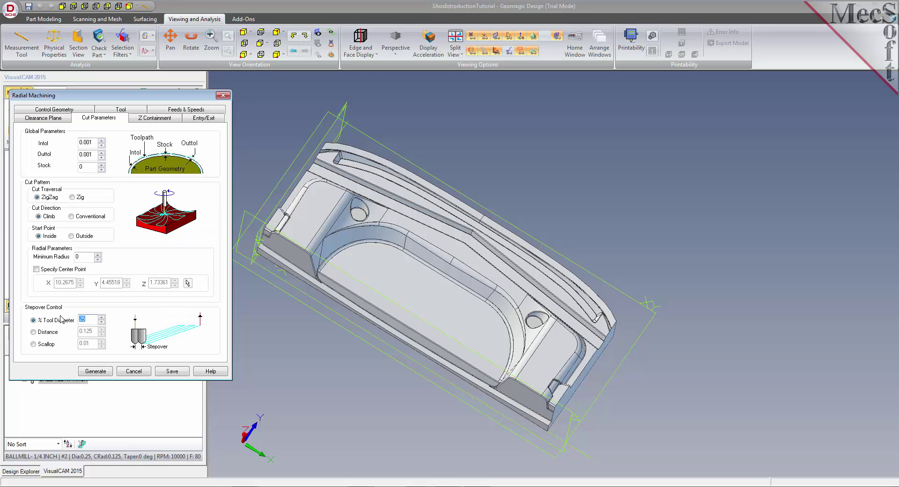
left_click(96, 372)
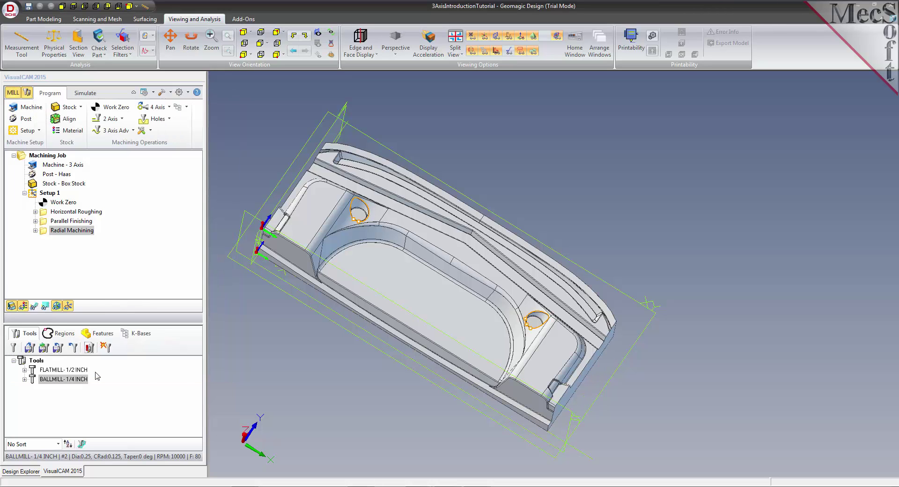
Show the Radial Machining toolpath on the part and examine its passes in the two small round pockets.
left_click(34, 306)
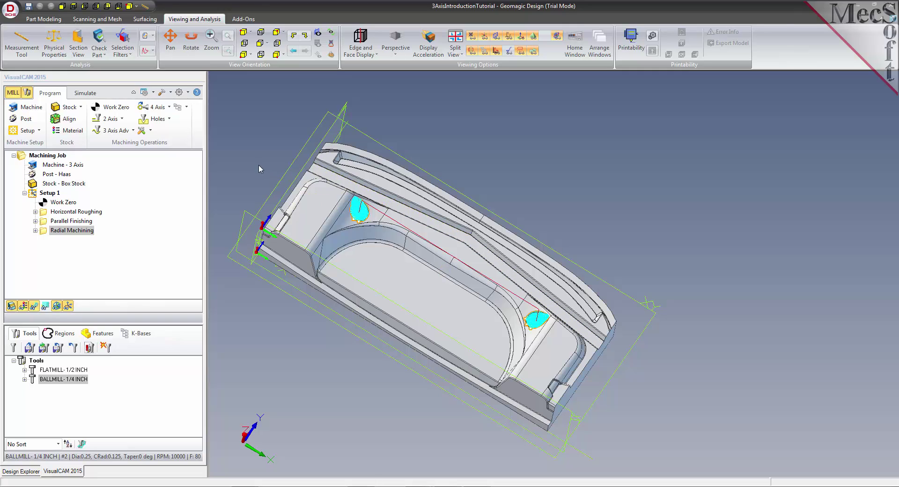
scroll(347, 235, "up", 2)
scroll(389, 187, "up", 5)
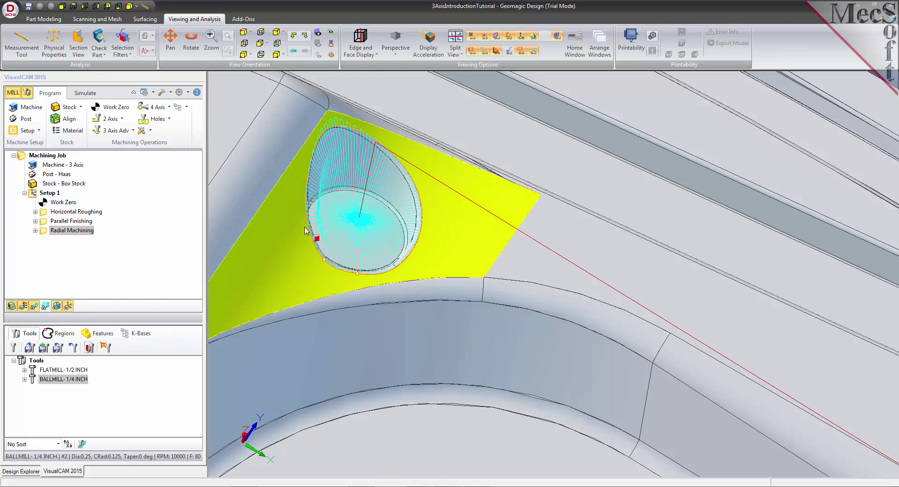
scroll(306, 231, "down", 6)
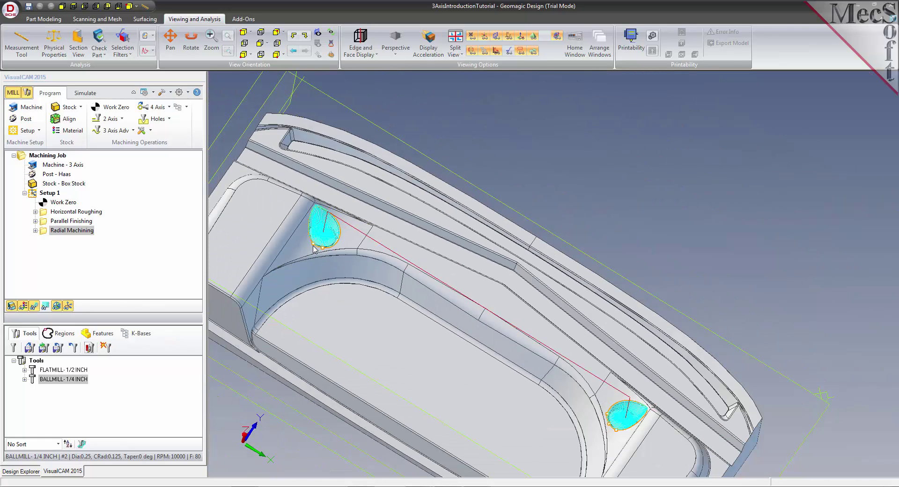
left_click(170, 39)
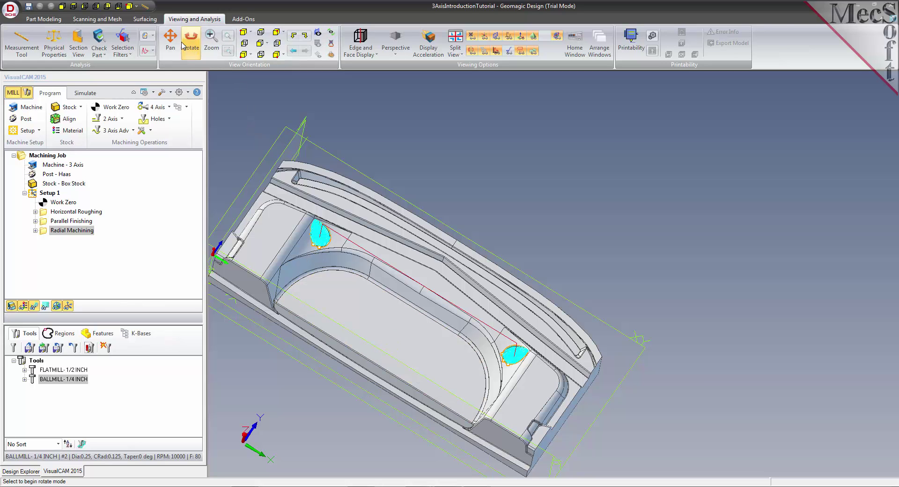
left_click_drag(387, 365, 432, 355)
left_click(190, 40)
mouse_move(465, 332)
left_mouse_down()
mouse_move(463, 314)
mouse_move(466, 331)
left_mouse_up()
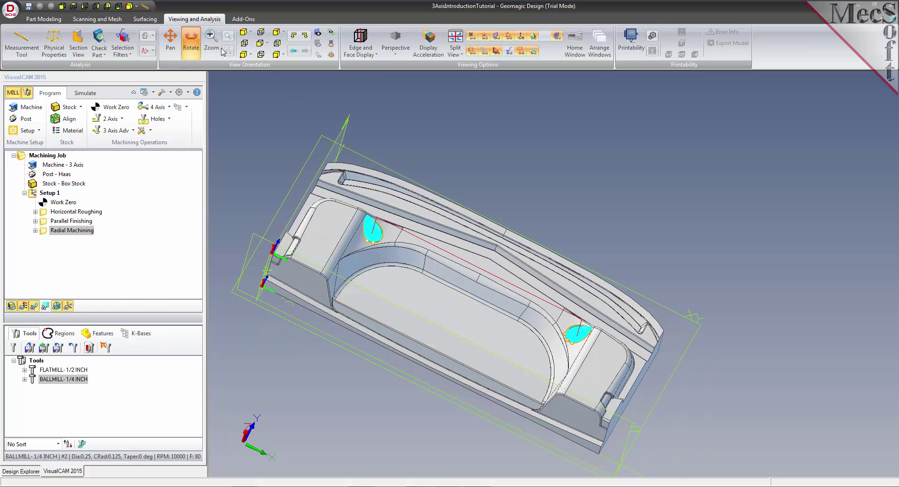
left_click(192, 42)
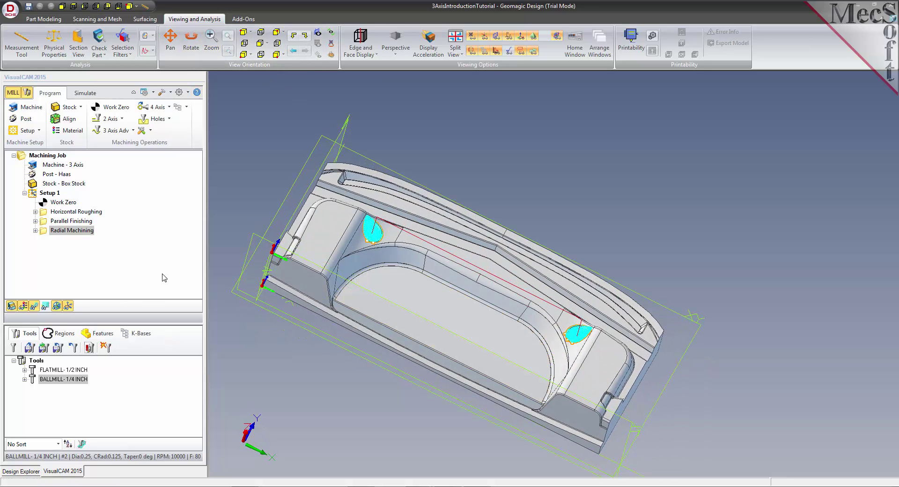
Post-process Setup 1 with the Haas post to 3AxisIntroductionTutorial_Setup 1.nc, and close the G-code file after a brief check.
left_click(33, 194)
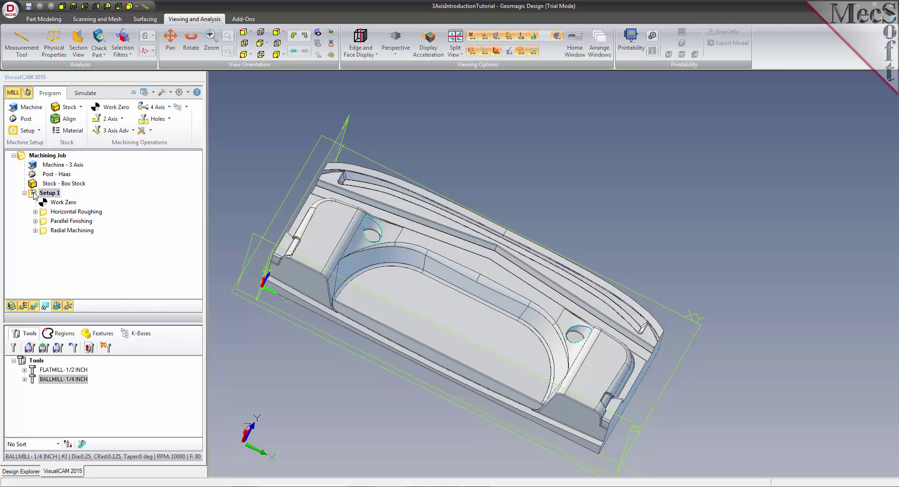
right_click(52, 193)
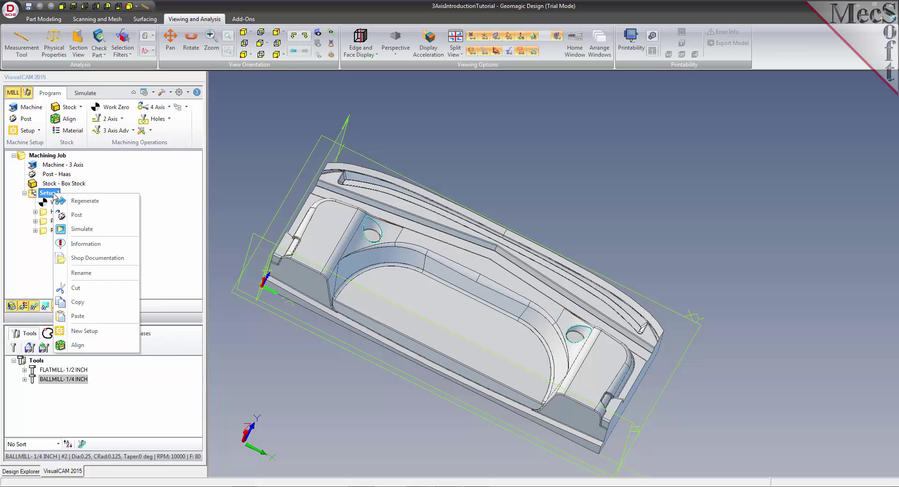
left_click(118, 216)
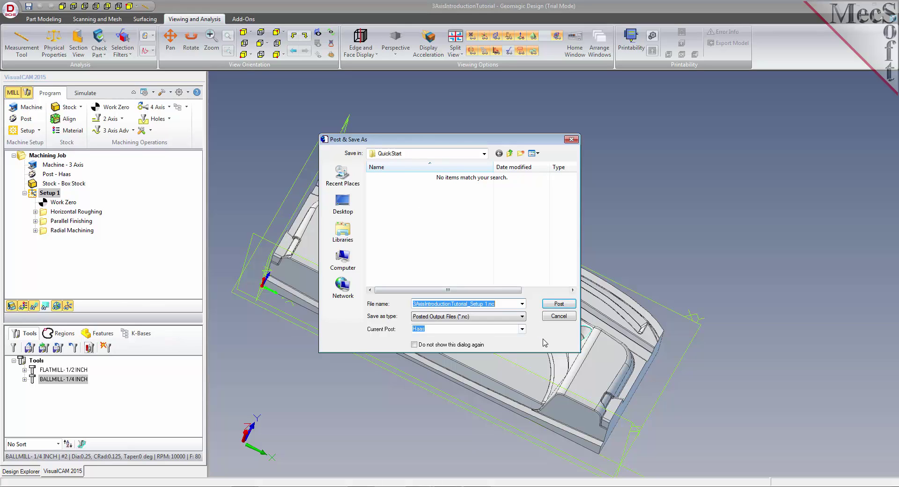
left_click(569, 306)
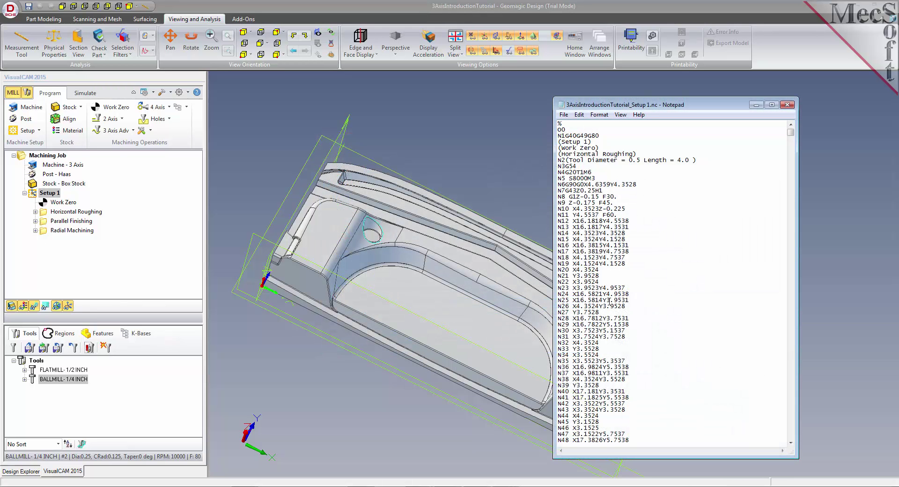
mouse_move(792, 133)
left_mouse_down()
mouse_move(791, 176)
mouse_move(794, 132)
left_mouse_up()
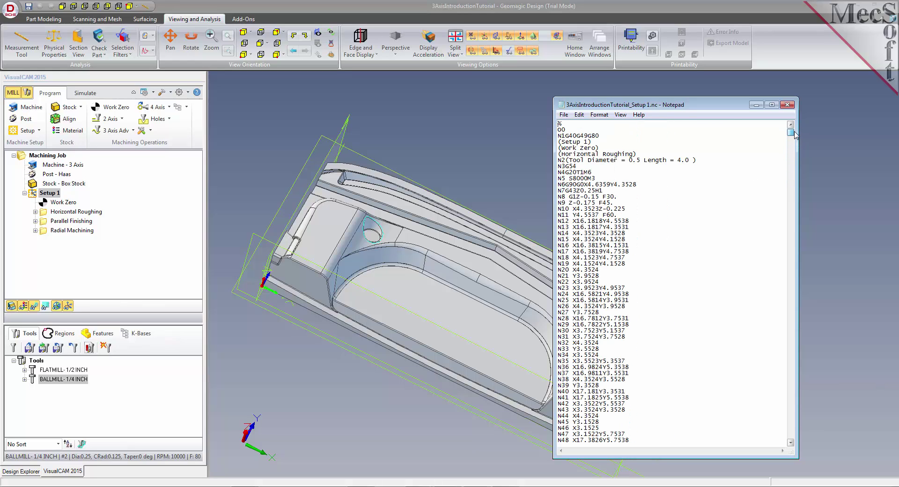
left_click(788, 105)
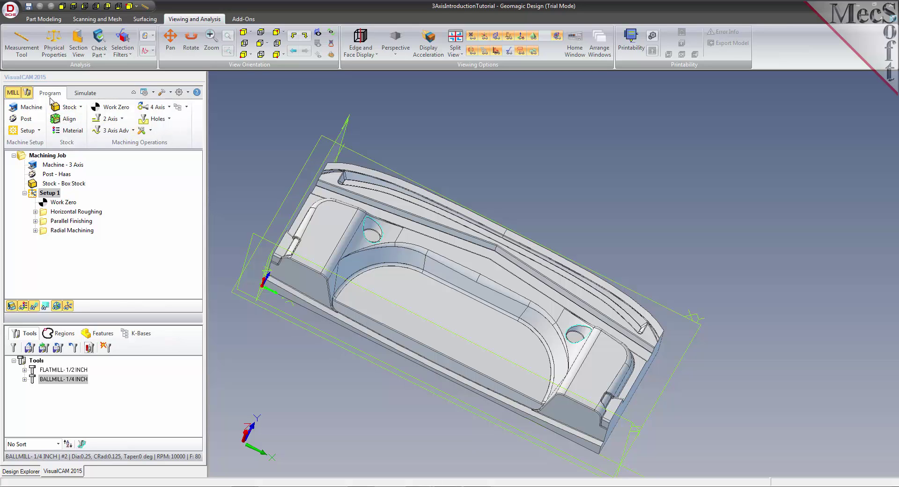
Review the machine time of each operation and the sub-total in Setup 1's machining operations information, and close it.
left_click(34, 196)
right_click(33, 196)
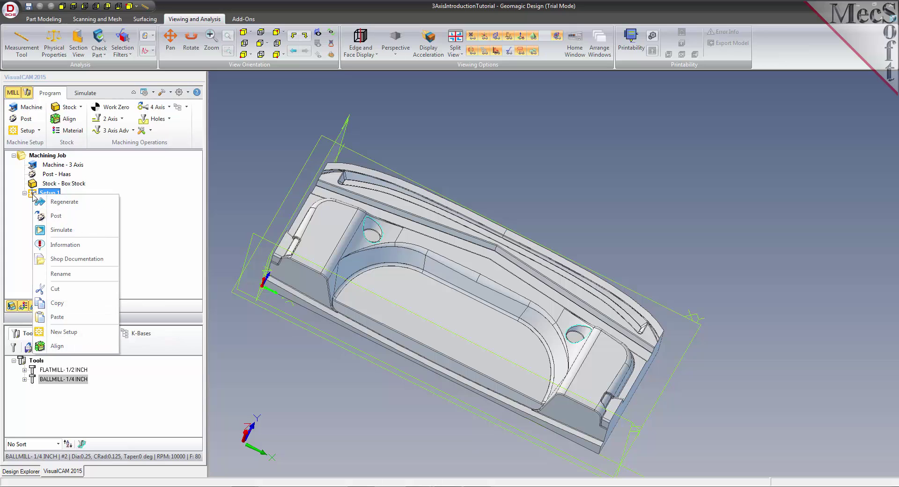
left_click(107, 245)
left_click_drag(131, 100, 250, 136)
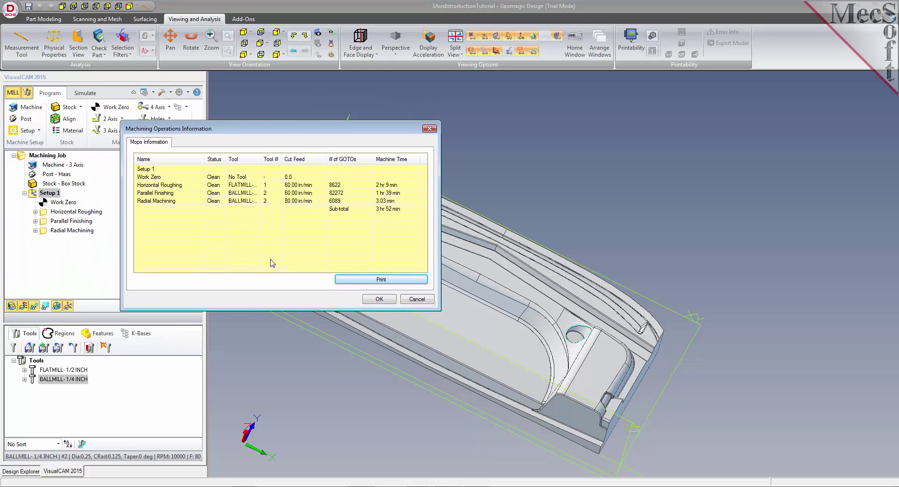
left_click(190, 208)
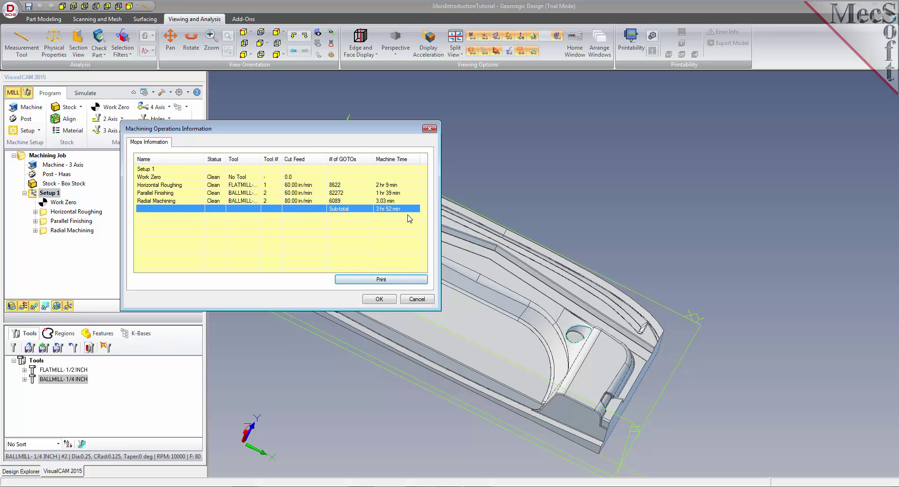
left_click(405, 185)
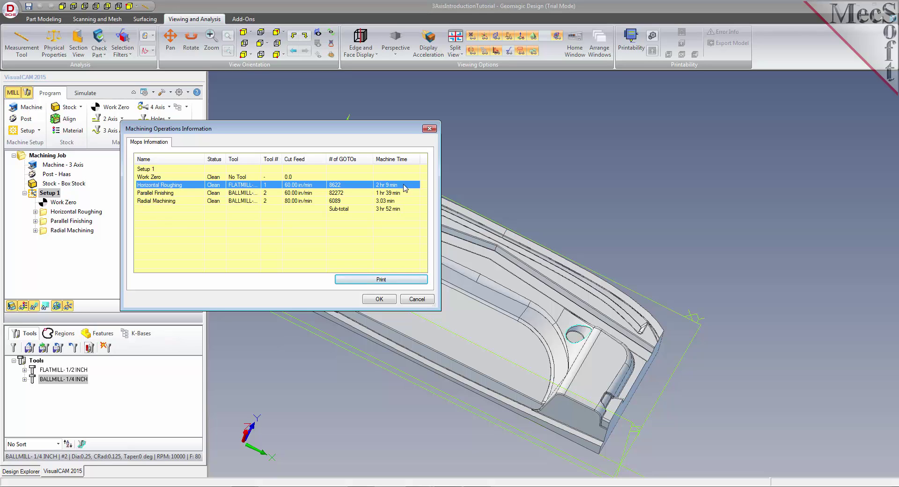
left_click(405, 193)
left_click(405, 209)
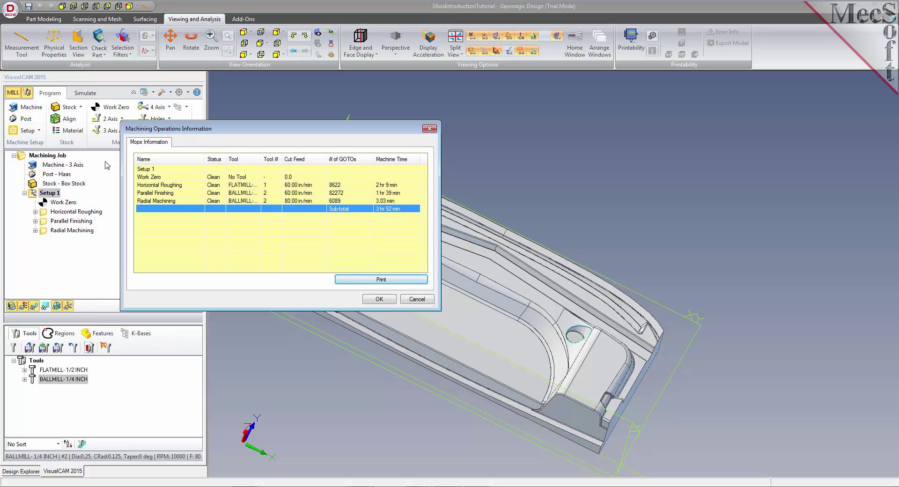
left_click(379, 300)
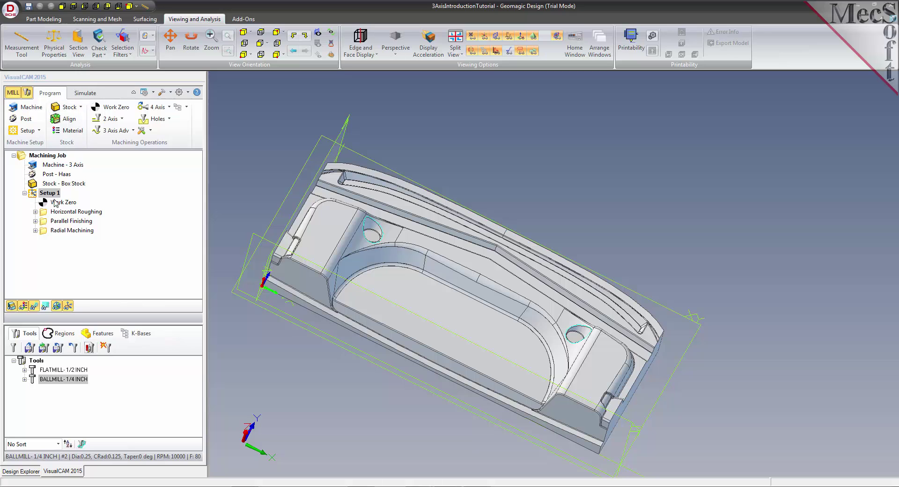
Generate shop documentation for Setup 1 with the Template2 output template, saved as 3AxisIntroductionTutorial.html.
right_click(33, 193)
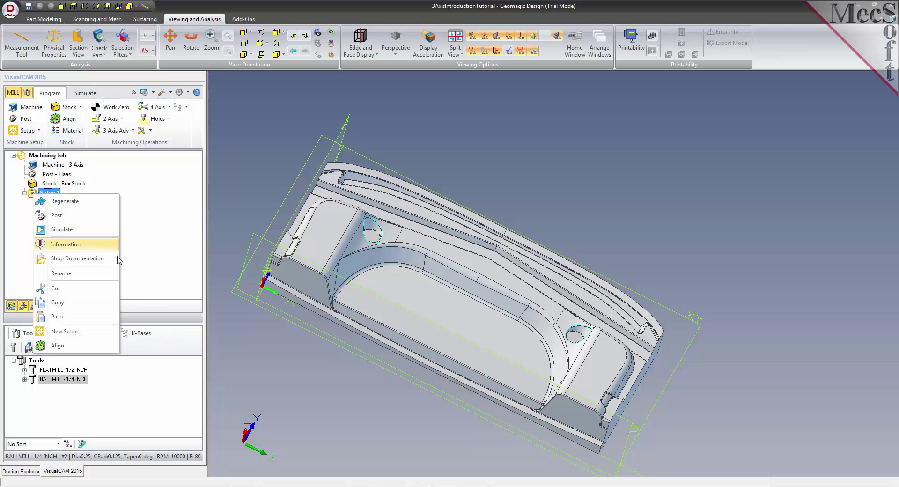
left_click(112, 260)
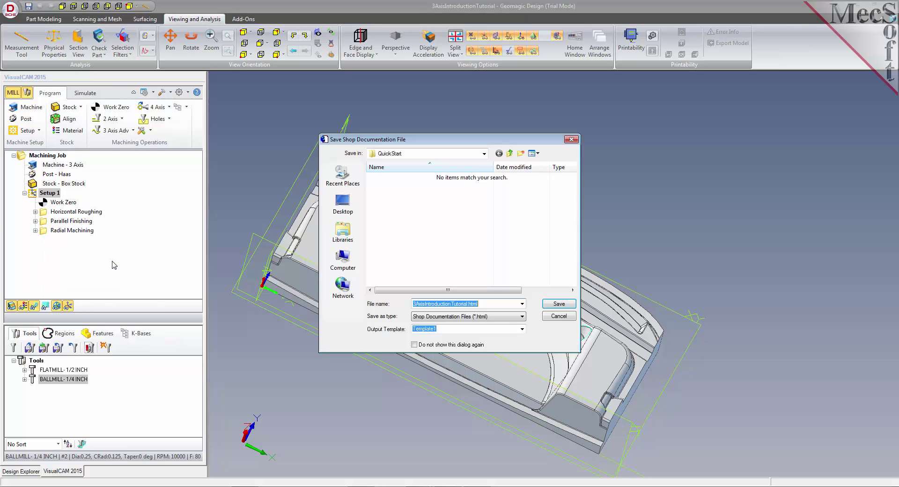
left_click(522, 329)
left_click(453, 347)
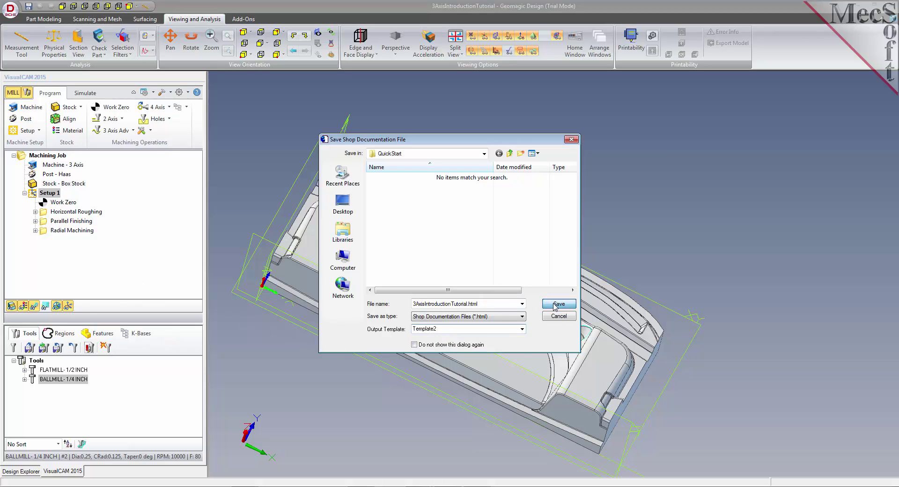
left_click(555, 306)
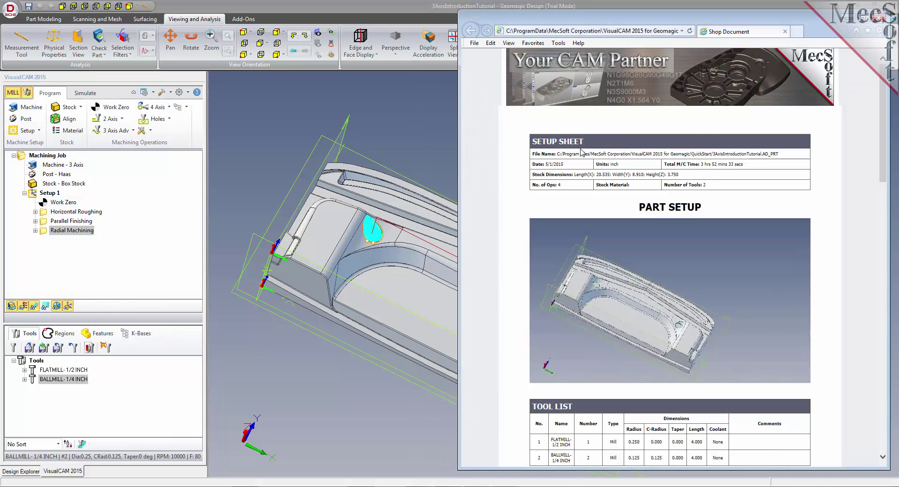
Read through the shop document's stock dimensions, tool list and machine operations list, and return to its setup sheet.
left_click_drag(535, 175, 682, 175)
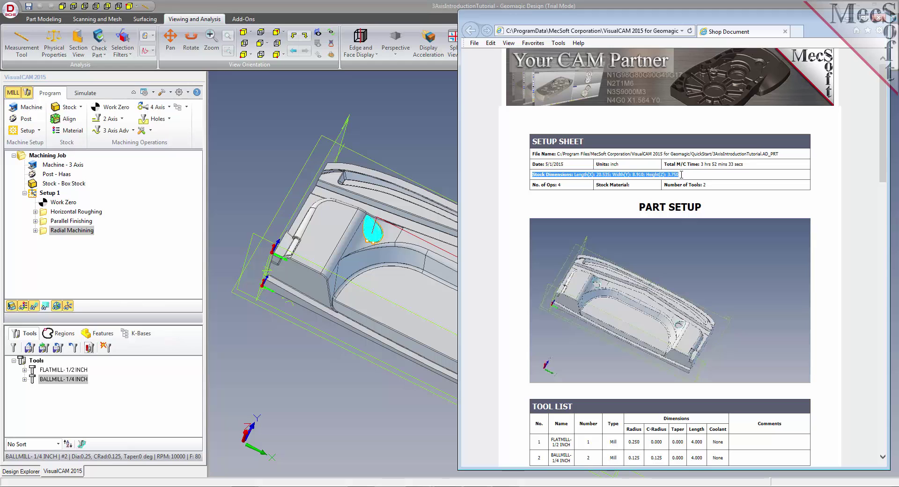
left_click(847, 158)
left_click_drag(885, 128, 882, 209)
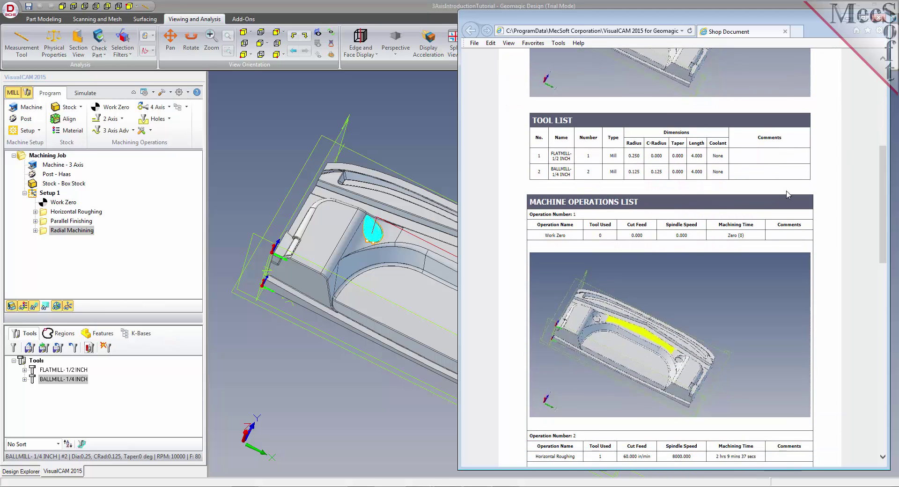
left_click_drag(884, 159, 879, 348)
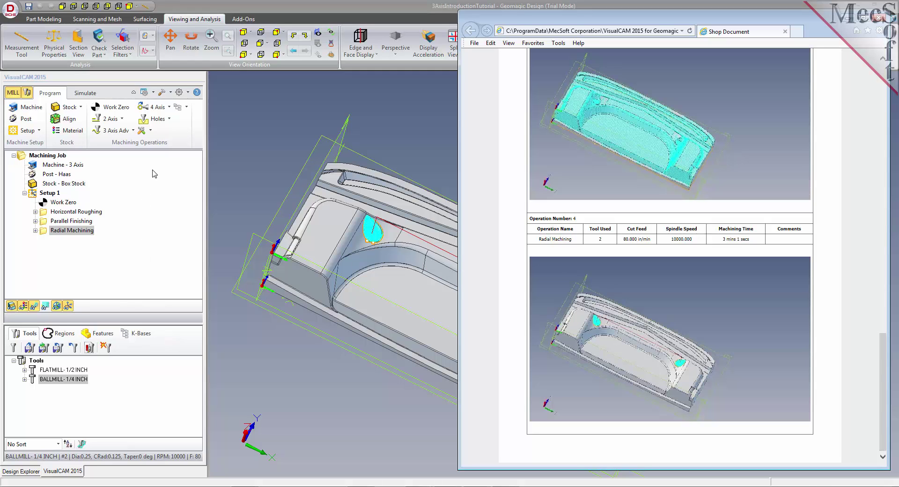
left_click_drag(882, 387, 871, 100)
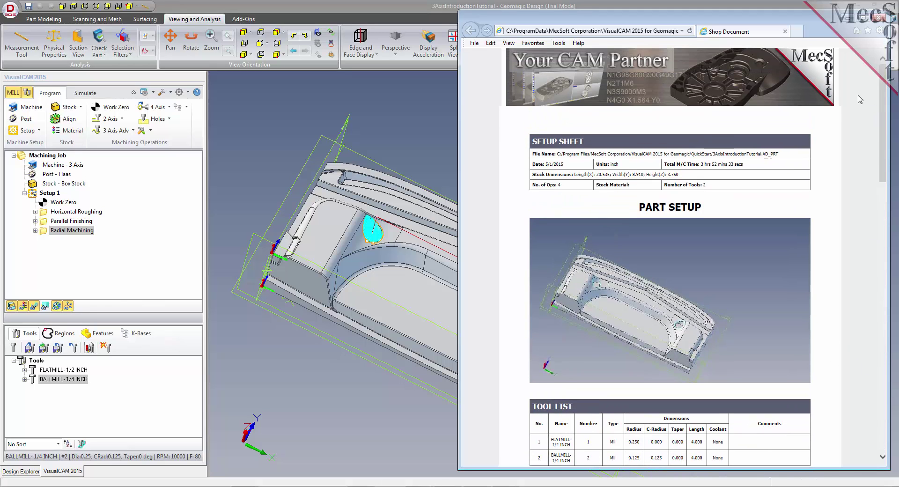